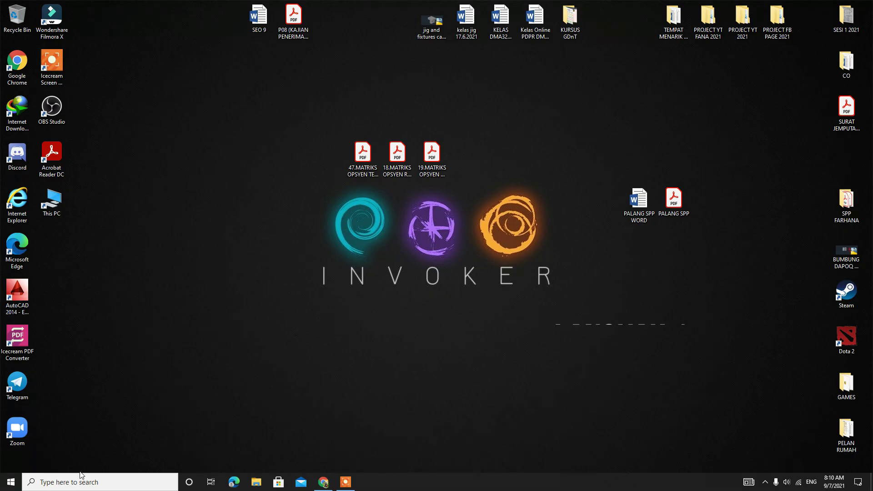
- Launch Word 2013 from the Windows search by typing W
{"action": "left_click", "coordinate": [81, 481]}
{"action": "type", "text": "W"}
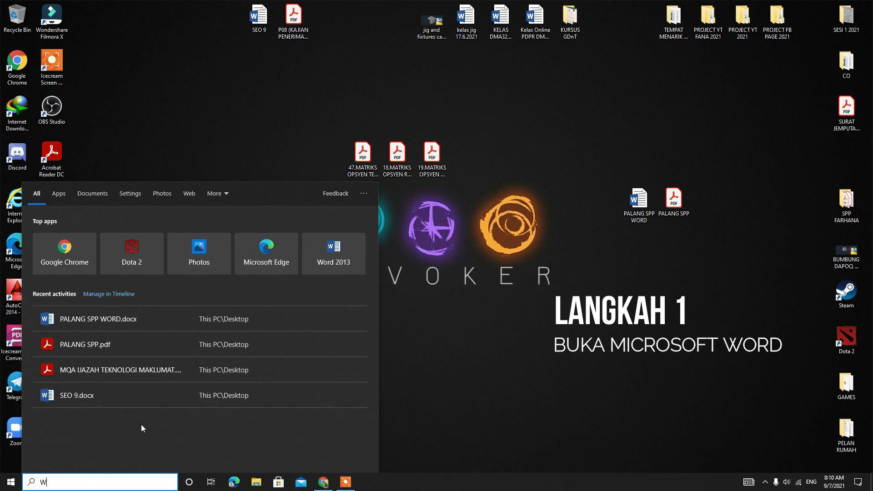
{"action": "left_click", "coordinate": [82, 228]}
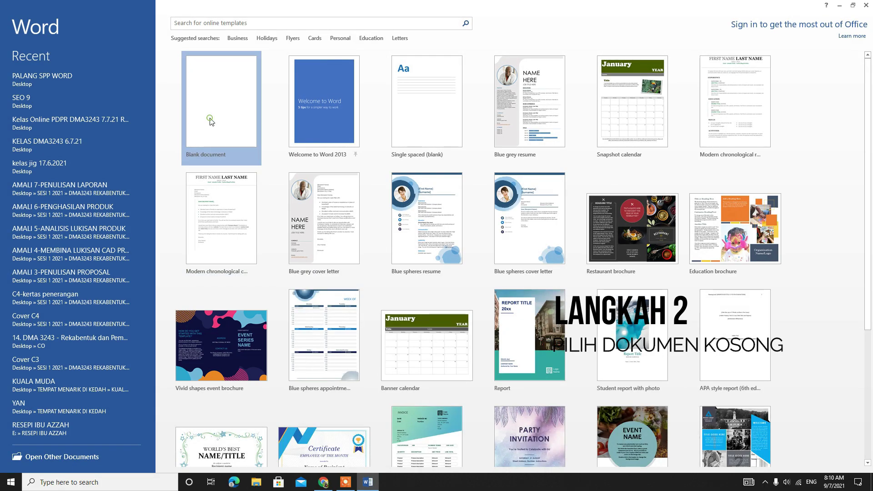
- In a blank document, draw a wide text box near the page top and type 'UNTUK KEG…'
{"action": "left_click", "coordinate": [207, 122]}
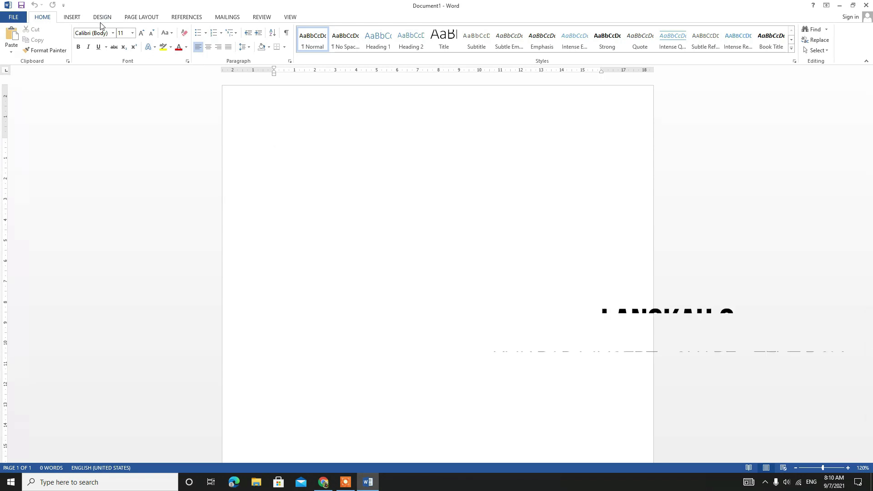
{"action": "left_click", "coordinate": [73, 18]}
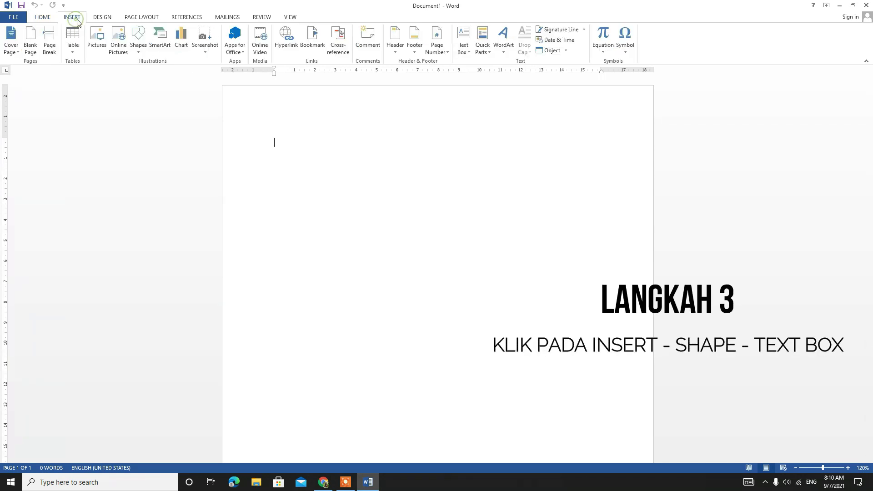
{"action": "left_click", "coordinate": [138, 39]}
{"action": "left_click", "coordinate": [134, 72]}
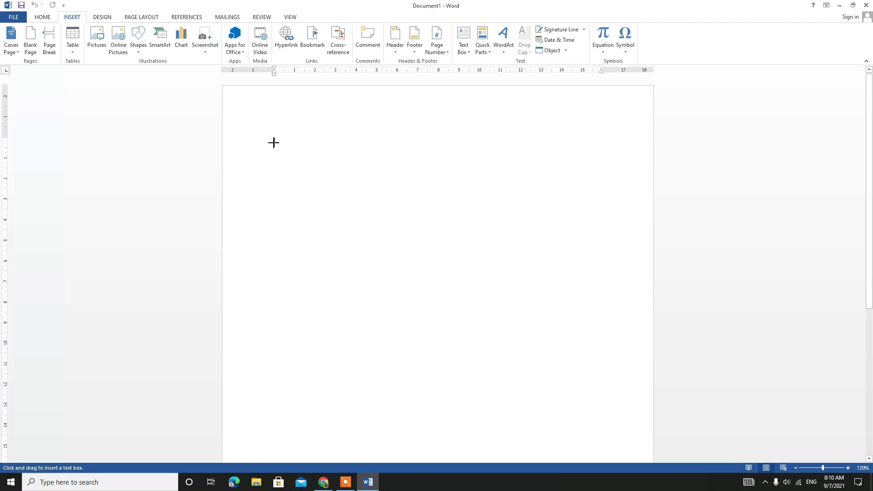
{"action": "left_click_drag", "start_coordinate": [273, 143], "coordinate": [626, 198]}
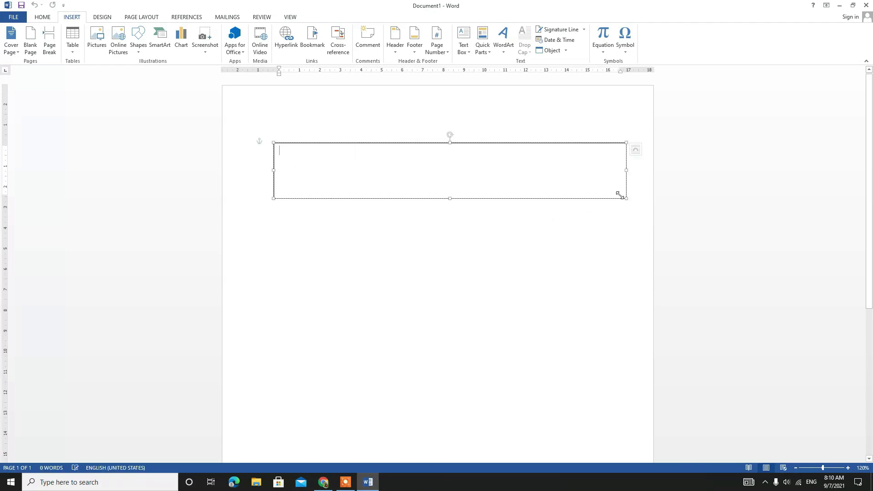
{"action": "type", "text": "UN"}
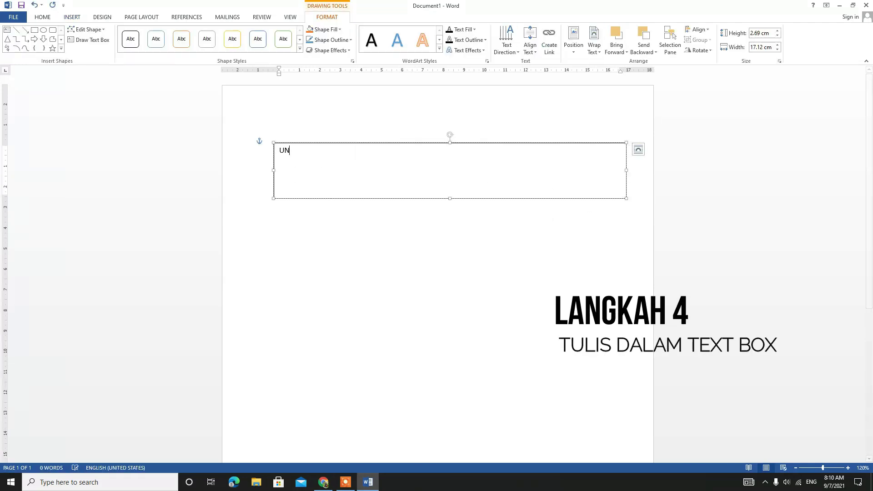
{"action": "type", "text": "TUK KEGUNAAN SPP SAHAJA"}
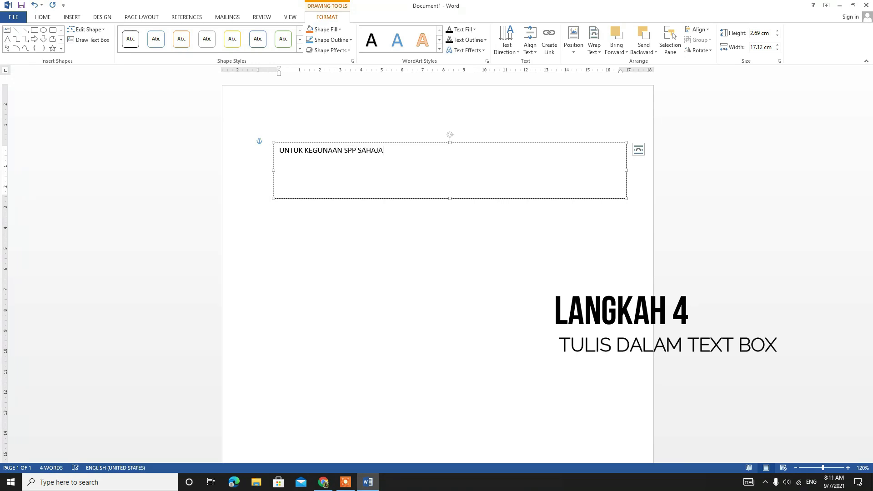
- Set the text box's text to 36 pt font size
{"action": "left_click_drag", "start_coordinate": [396, 154], "coordinate": [256, 154]}
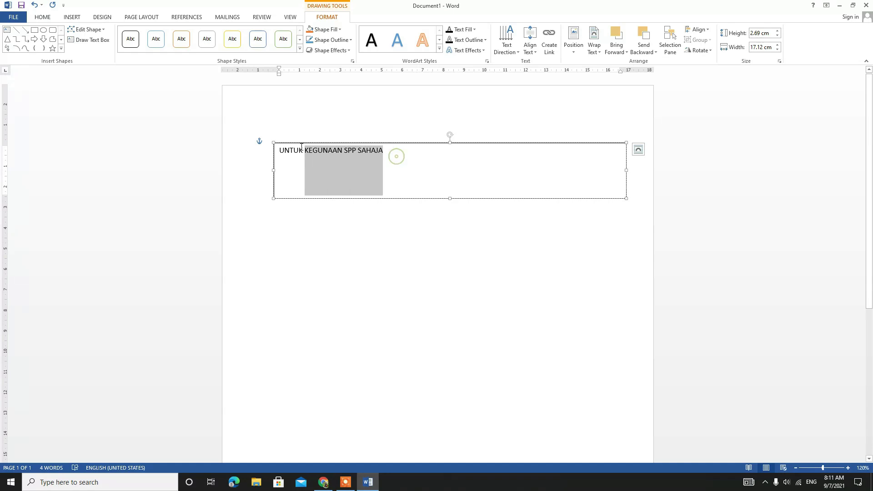
{"action": "left_click", "coordinate": [45, 16]}
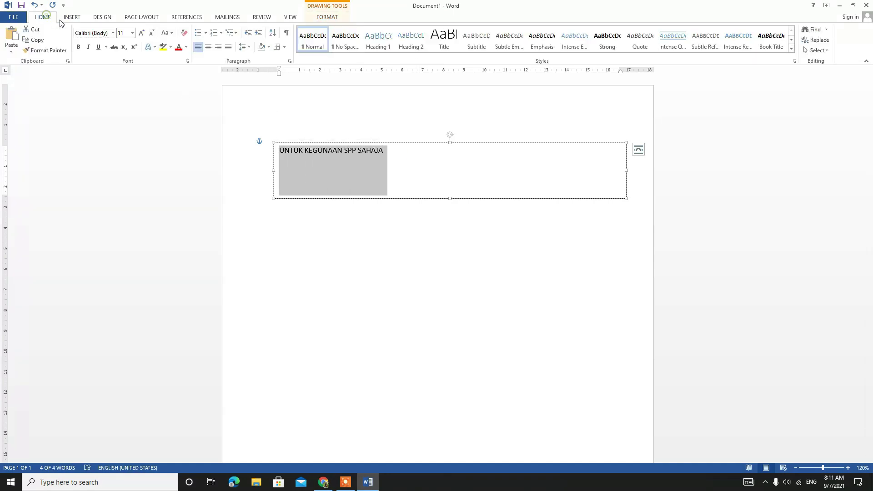
{"action": "left_click", "coordinate": [132, 32]}
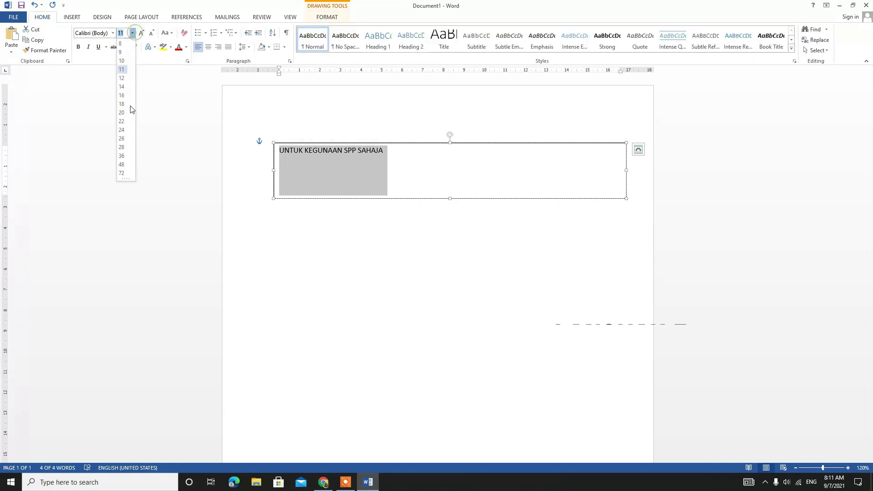
{"action": "left_click", "coordinate": [121, 136]}
{"action": "left_click", "coordinate": [132, 33]}
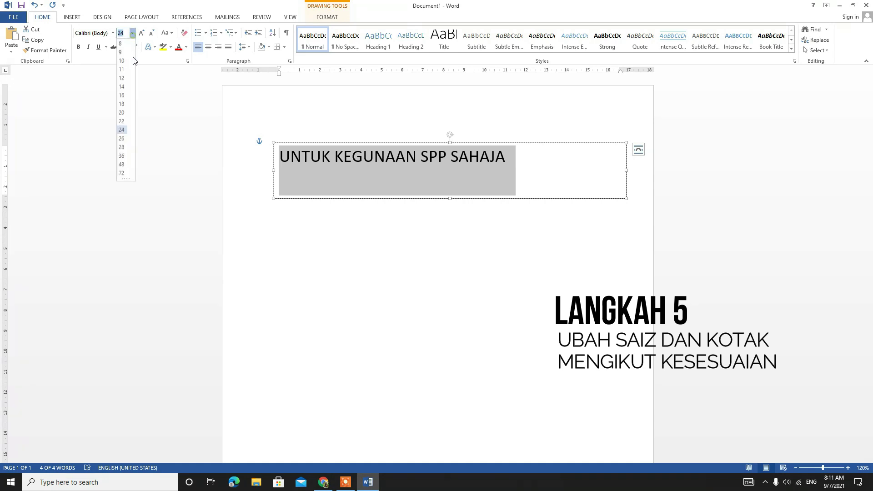
{"action": "left_click", "coordinate": [122, 156]}
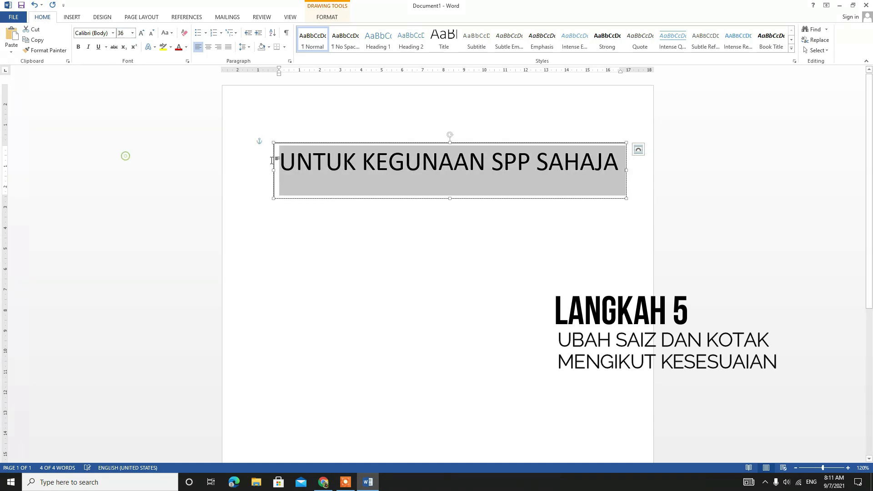
- Shrink the box to fit the text, move it to mid-page, and centre the text
{"action": "left_click_drag", "start_coordinate": [449, 199], "coordinate": [451, 183]}
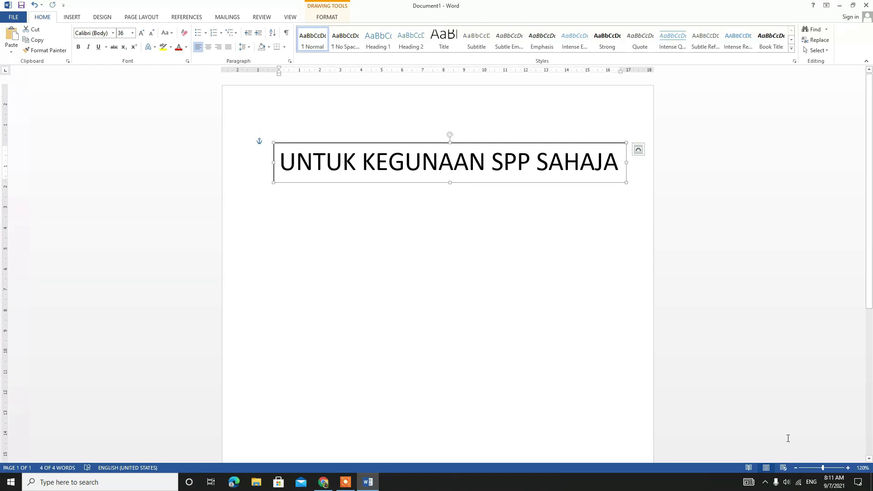
{"action": "scroll", "coordinate": [488, 193], "scroll_direction": "down", "scroll_amount": 2, "text": "ctrl"}
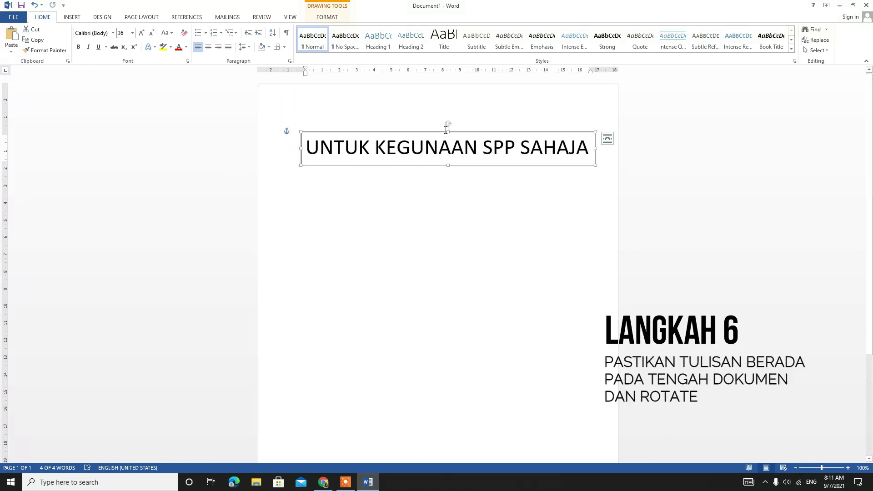
{"action": "mouse_move", "coordinate": [453, 135]}
{"action": "left_mouse_down"}
{"action": "mouse_move", "coordinate": [453, 246]}
{"action": "mouse_move", "coordinate": [411, 234]}
{"action": "left_mouse_up"}
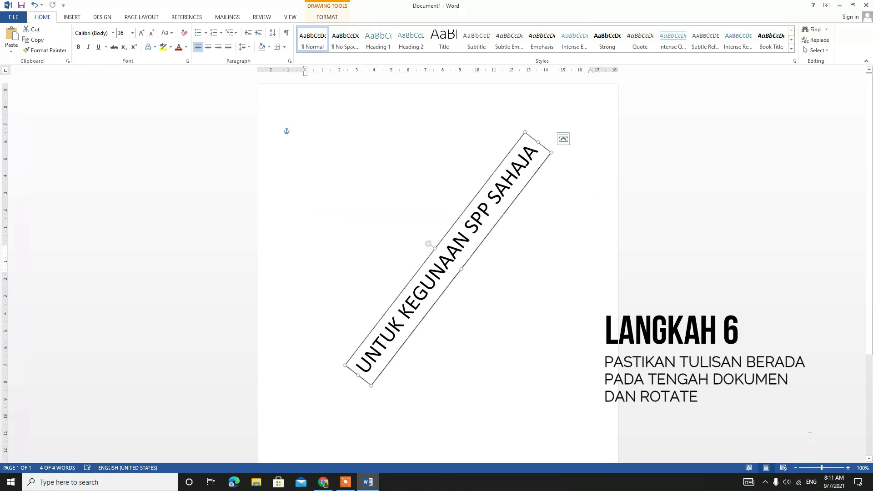
{"action": "left_click", "coordinate": [795, 468]}
{"action": "left_click", "coordinate": [795, 468]}
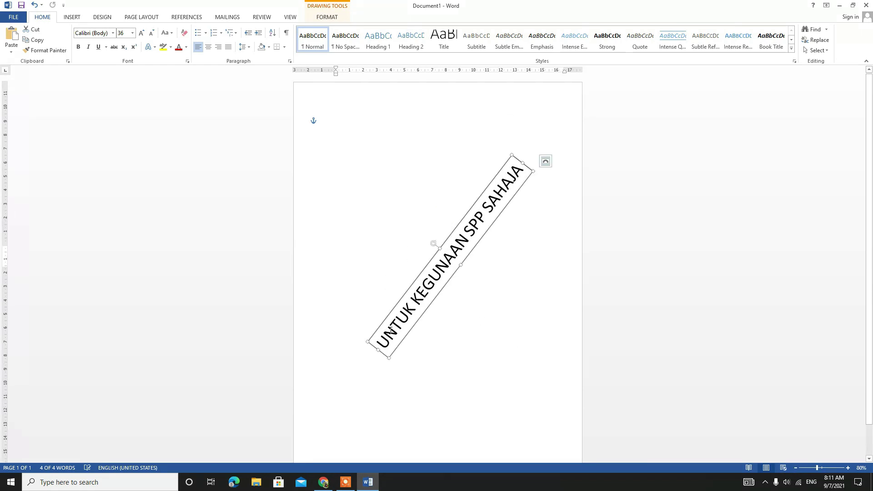
{"action": "key", "text": "ctrl+e"}
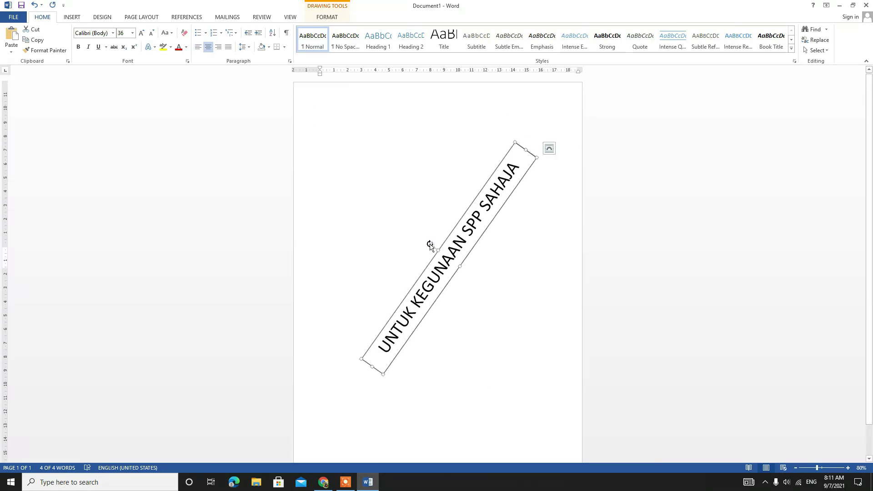
{"action": "left_click", "coordinate": [384, 199]}
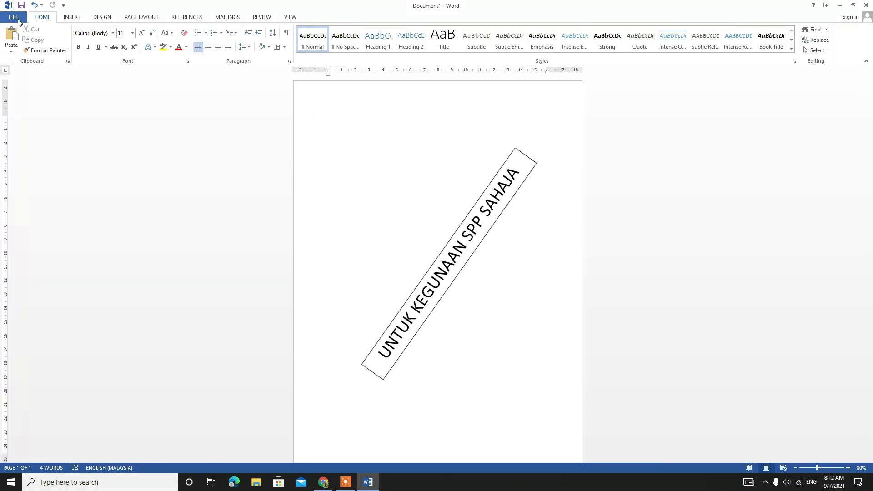
- Draw a straight line from the text box's lower-left to upper-right corner
{"action": "left_click", "coordinate": [72, 18]}
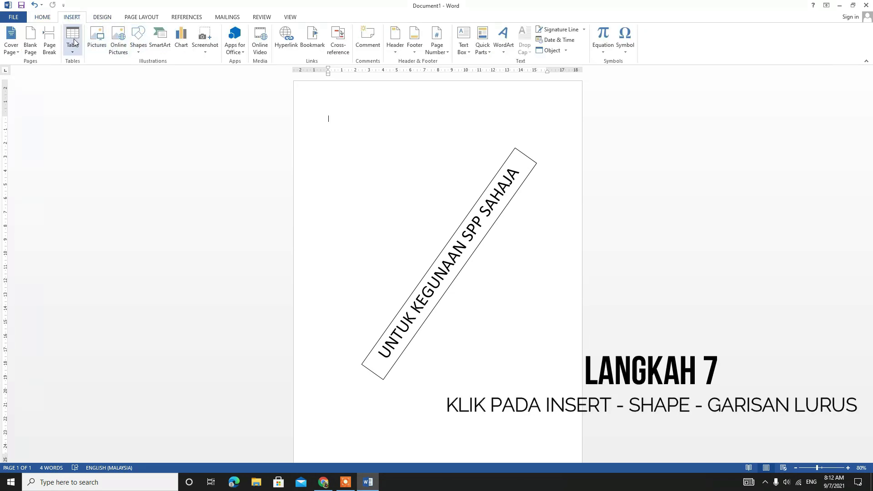
{"action": "left_click", "coordinate": [138, 44]}
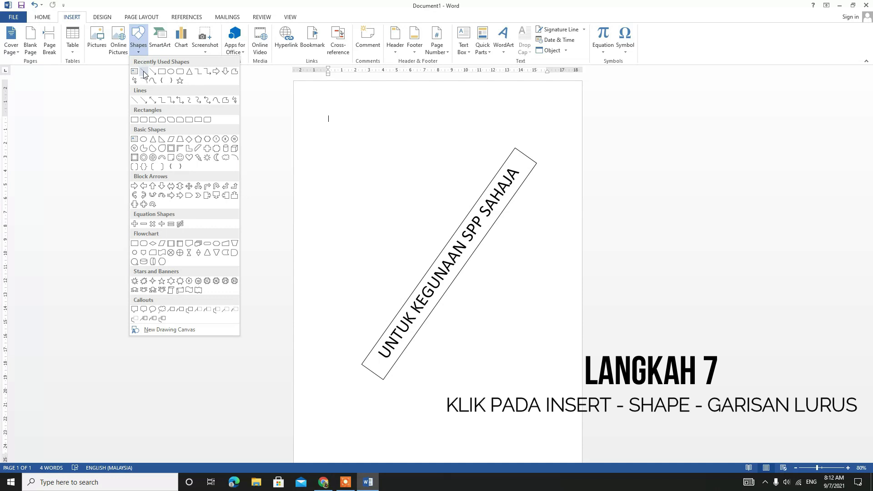
{"action": "left_click", "coordinate": [144, 71]}
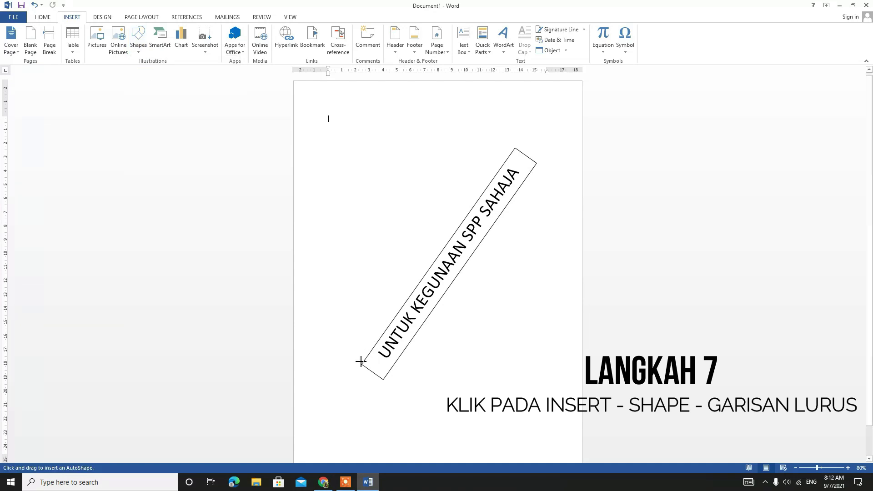
{"action": "mouse_move", "coordinate": [361, 364]}
{"action": "left_mouse_down"}
{"action": "mouse_move", "coordinate": [396, 398]}
{"action": "mouse_move", "coordinate": [513, 149]}
{"action": "left_mouse_up"}
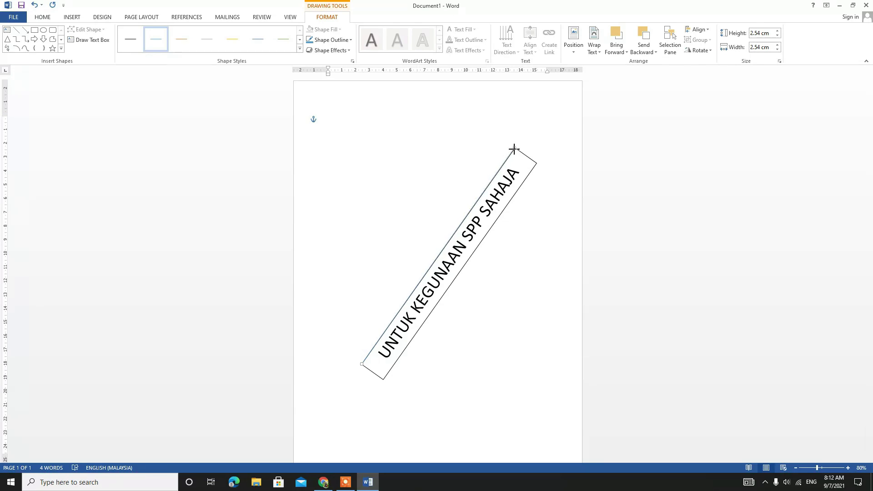
{"action": "left_click_drag", "start_coordinate": [514, 149], "coordinate": [515, 149]}
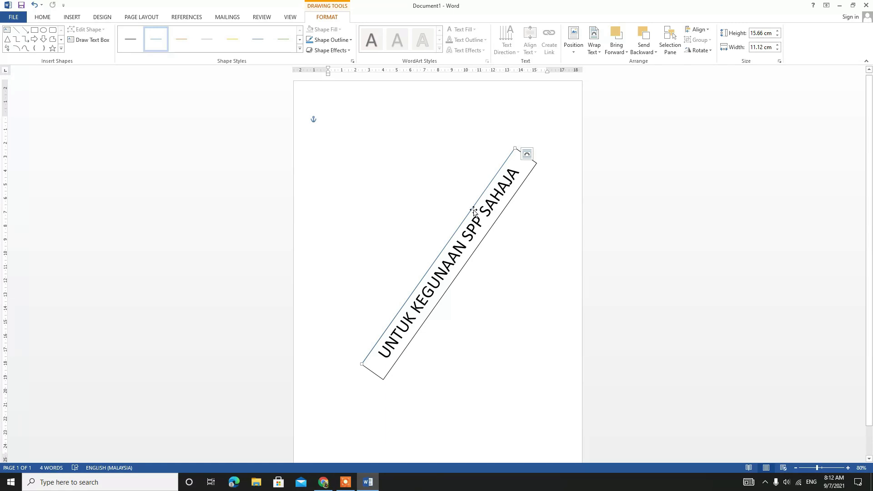
- Make the diagonal line black with a 1 pt weight
{"action": "left_click", "coordinate": [329, 39]}
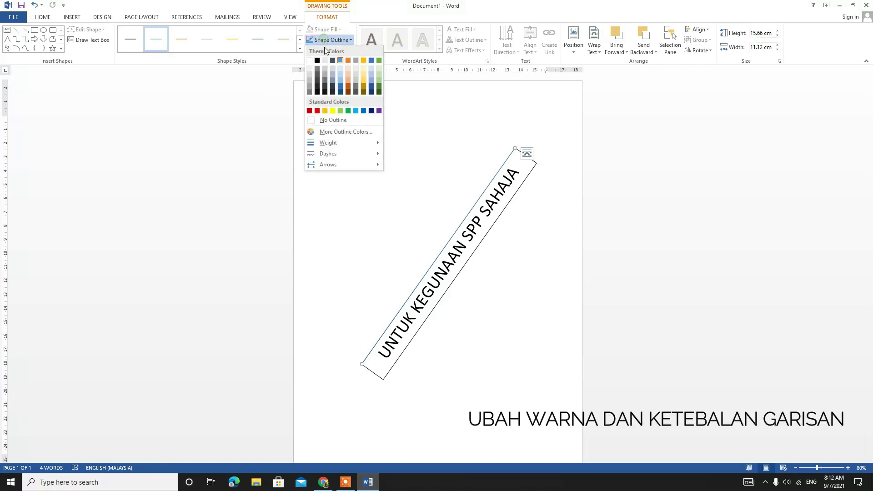
{"action": "left_click", "coordinate": [319, 59]}
{"action": "left_click", "coordinate": [329, 40]}
{"action": "mouse_move", "coordinate": [329, 143]}
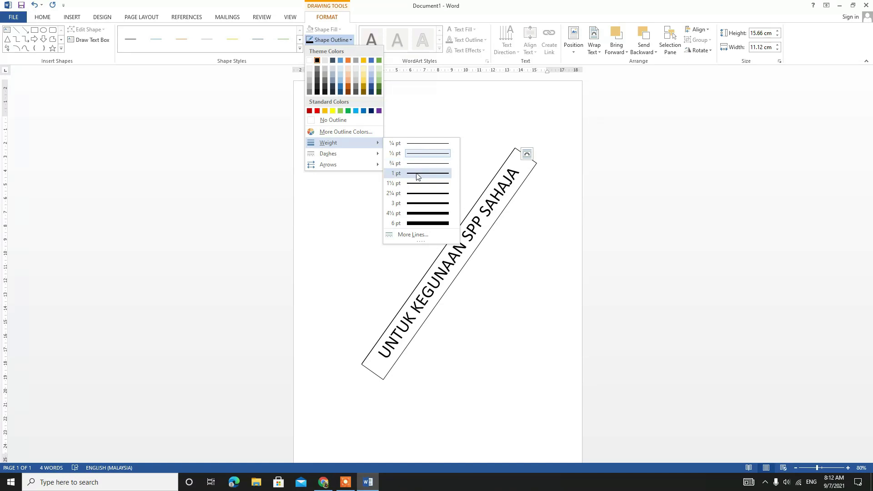
{"action": "left_click", "coordinate": [417, 173]}
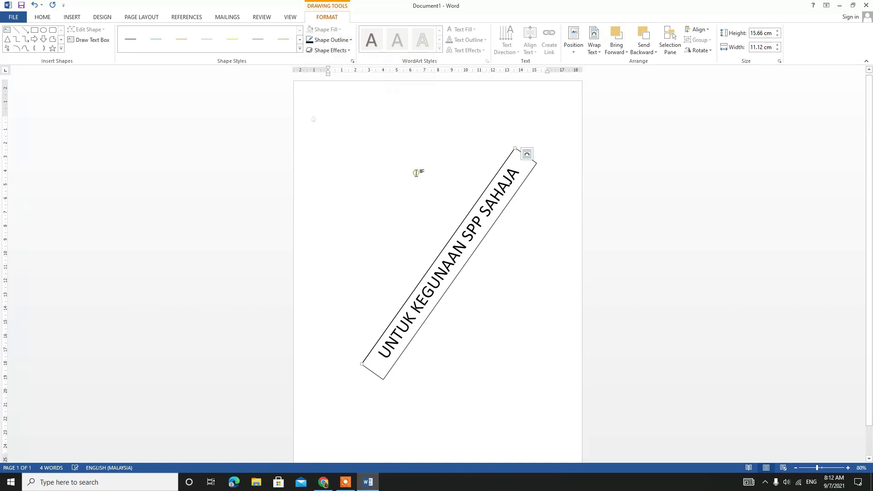
- Copy and paste the line, then nudge the copy onto the box's opposite long edge
{"action": "right_click", "coordinate": [498, 172]}
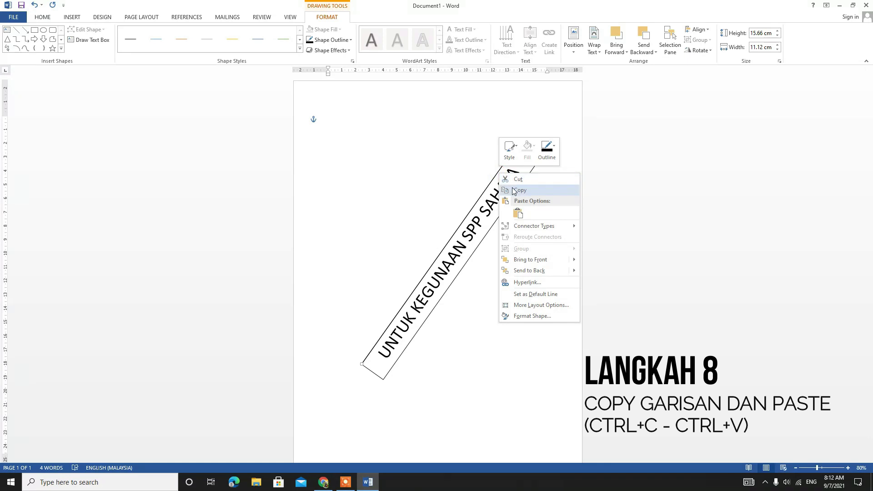
{"action": "left_click", "coordinate": [511, 191]}
{"action": "left_click", "coordinate": [427, 189]}
{"action": "key", "text": "ctrl+v"}
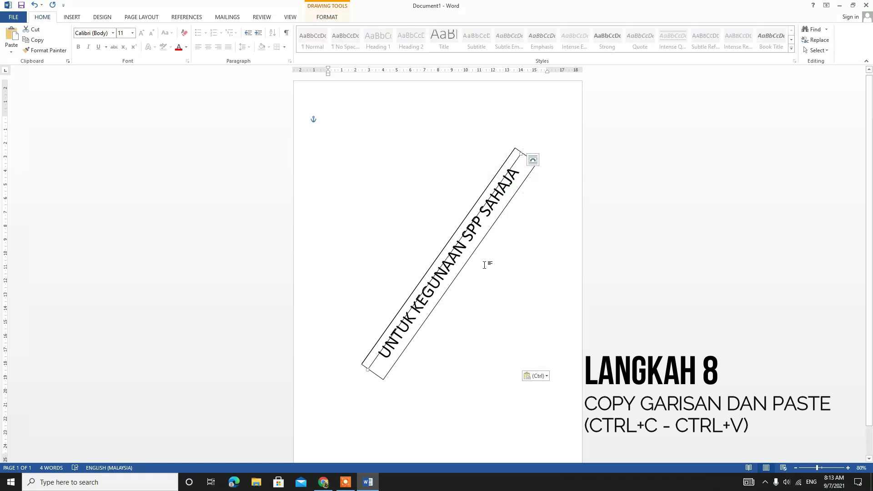
{"action": "key", "text": "Right"}
{"action": "key", "text": "Right"}
{"action": "key", "text": "Right"}
{"action": "key", "text": "Right"}
{"action": "key", "text": "Right"}
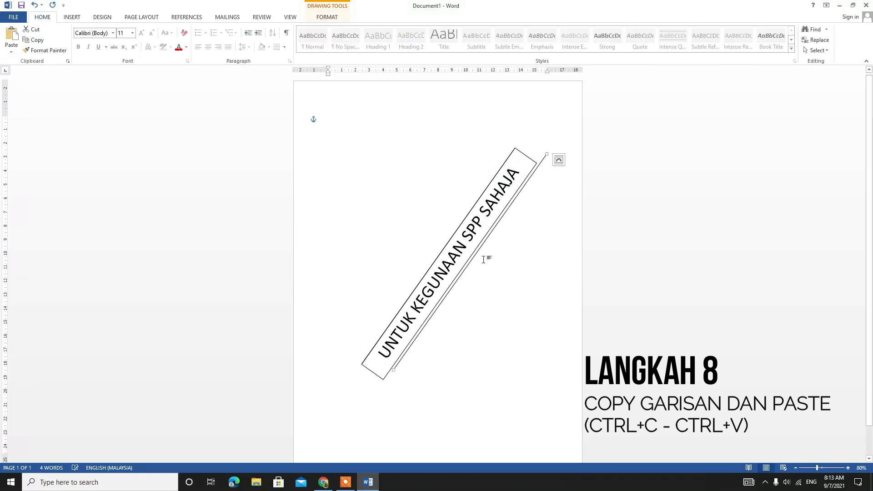
{"action": "key", "text": "Down"}
{"action": "key", "text": "Down"}
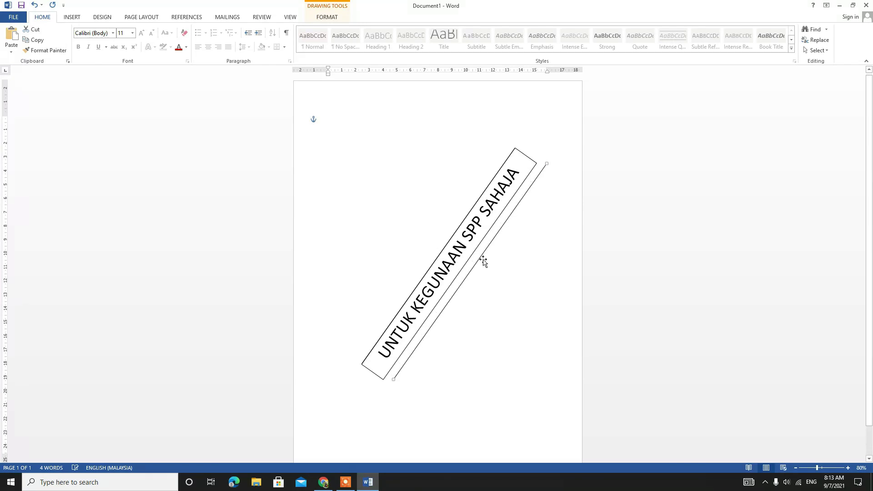
{"action": "key", "text": "Left"}
{"action": "key", "text": "Left"}
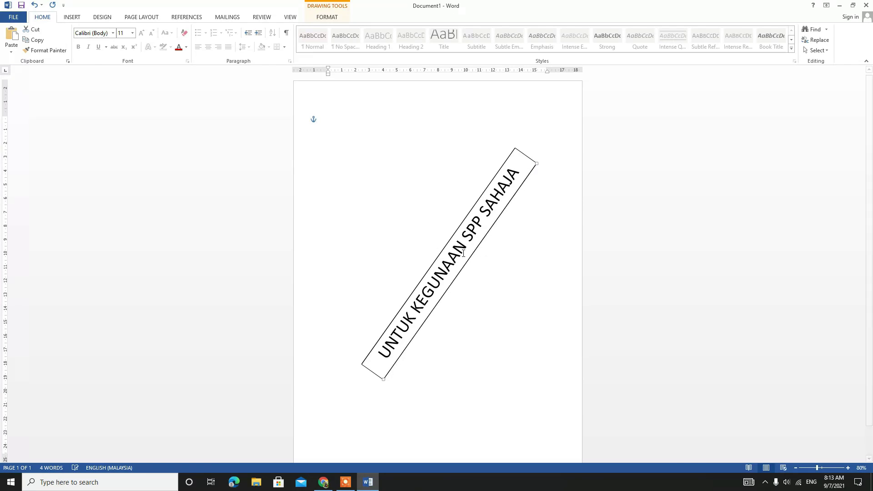
{"action": "key", "text": "ctrl+Left"}
{"action": "key", "text": "ctrl+Left"}
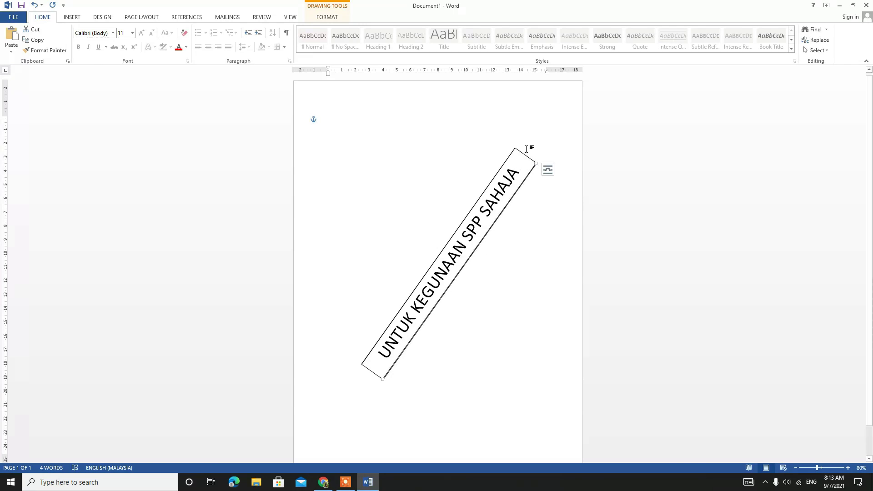
{"action": "left_click", "coordinate": [525, 156]}
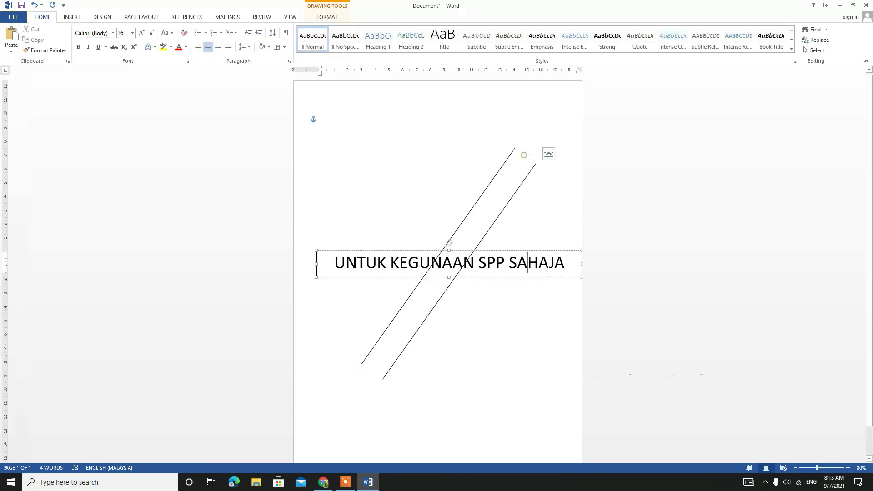
- Give the rotated text box No Fill and No Outline
{"action": "left_click", "coordinate": [525, 250]}
{"action": "double_click", "coordinate": [523, 154]}
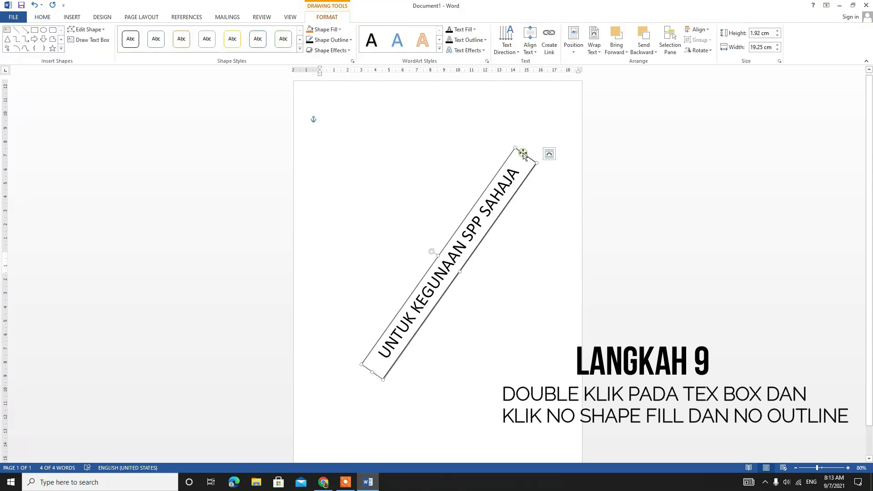
{"action": "left_click", "coordinate": [325, 29]}
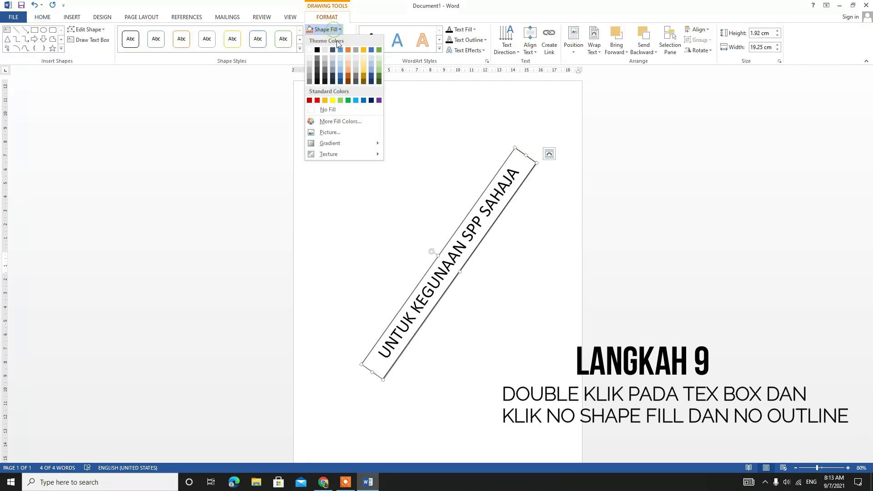
{"action": "left_click", "coordinate": [327, 109]}
{"action": "left_click", "coordinate": [330, 40]}
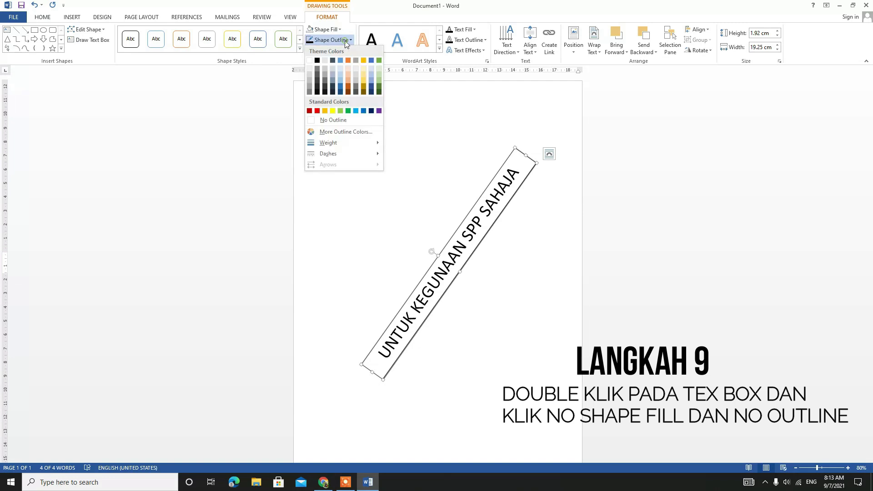
{"action": "left_click", "coordinate": [330, 120]}
- Export the document as a PDF named 'SPP PDF' to the Desktop
{"action": "left_click", "coordinate": [492, 285]}
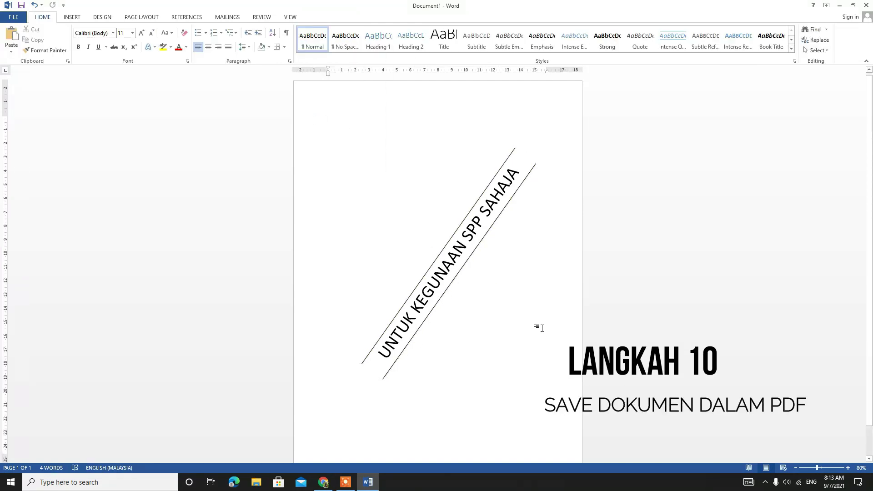
{"action": "left_click", "coordinate": [14, 17]}
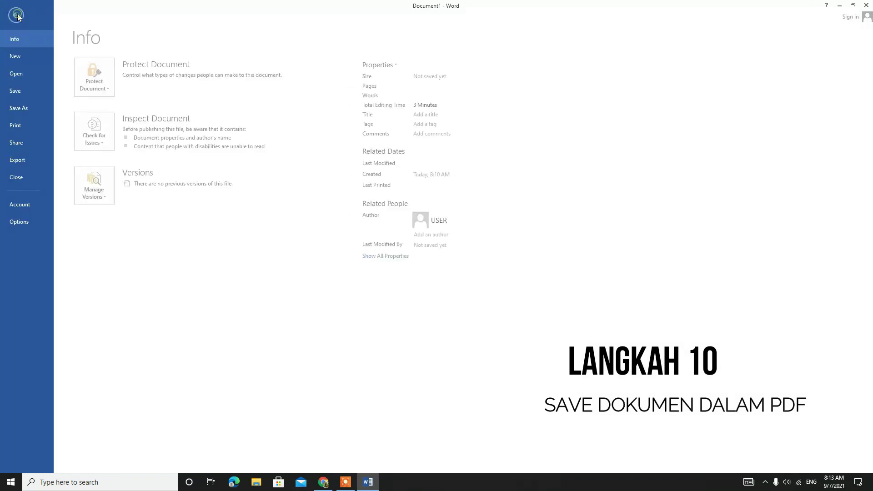
{"action": "left_click", "coordinate": [20, 160]}
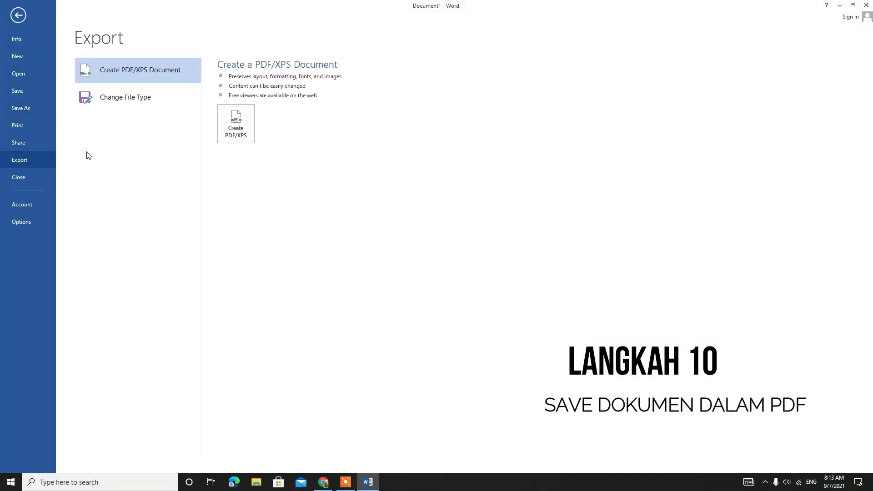
{"action": "left_click", "coordinate": [244, 127]}
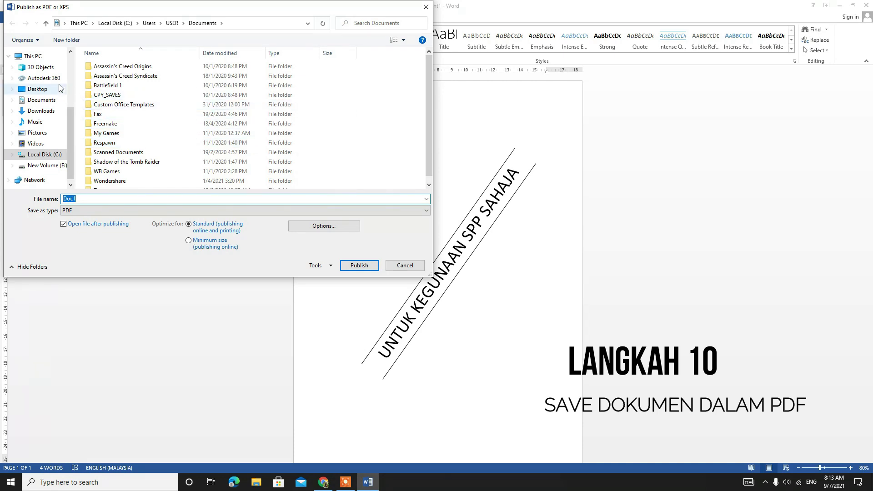
{"action": "left_click", "coordinate": [37, 88]}
{"action": "left_click", "coordinate": [92, 198]}
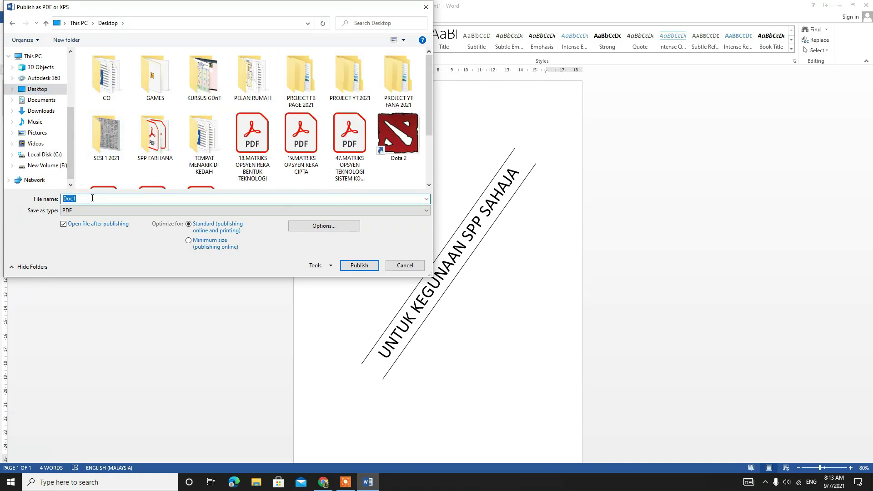
{"action": "type", "text": "PALANG"}
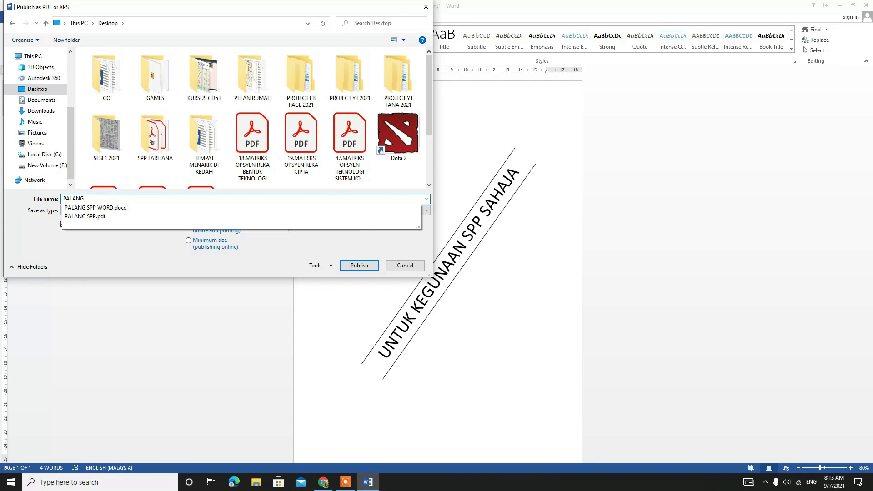
{"action": "key", "text": "BackSpace"}
{"action": "key", "text": "BackSpace"}
{"action": "key", "text": "BackSpace"}
{"action": "type", "text": "SP"}
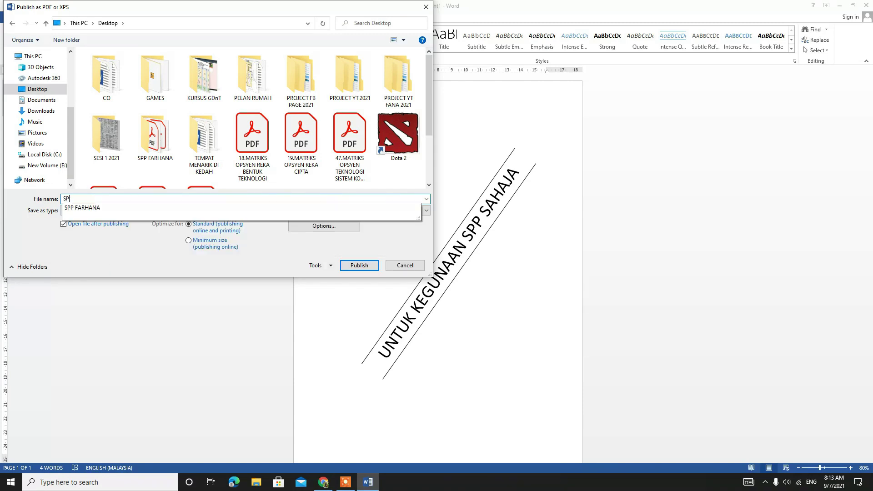
{"action": "type", "text": "P PDF"}
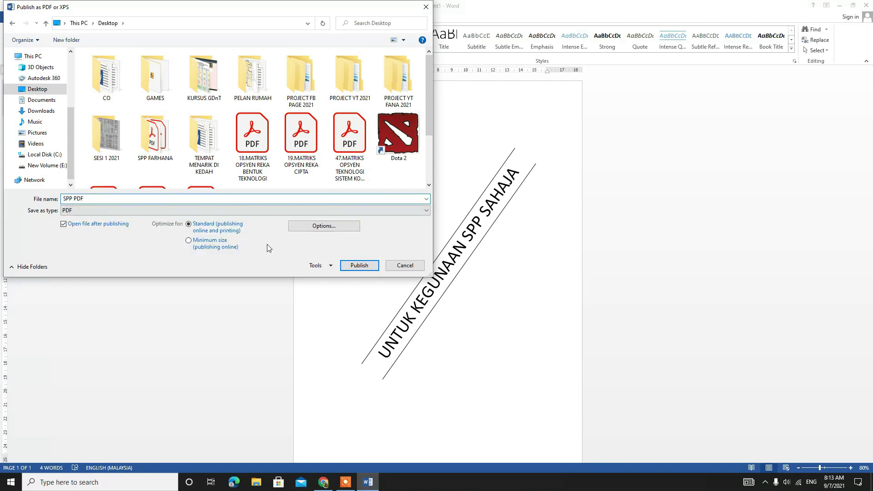
{"action": "left_click", "coordinate": [354, 265]}
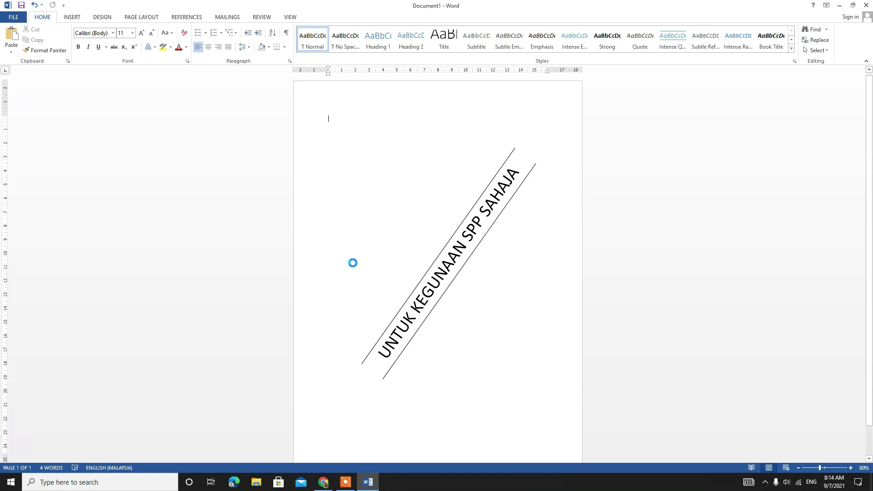
- Open the Stamp tool from More Tools for SPP PDF.pdf
{"action": "scroll", "coordinate": [382, 270], "scroll_direction": "down", "scroll_amount": 5}
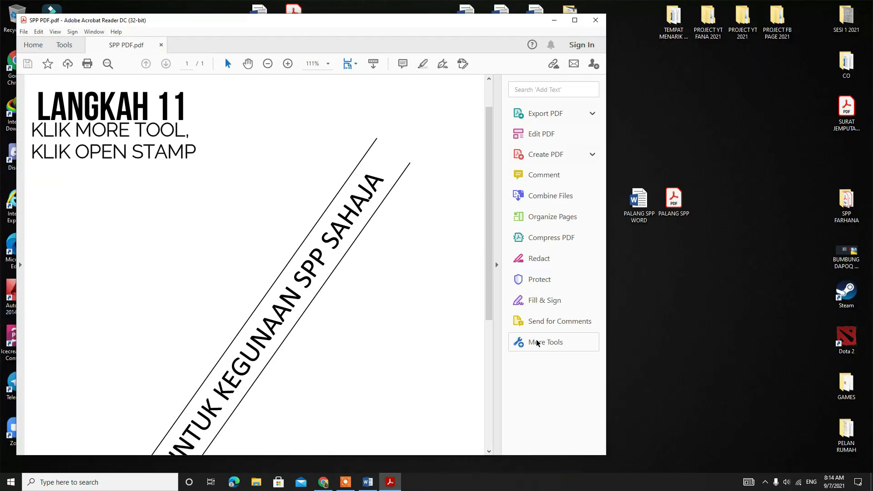
{"action": "left_click", "coordinate": [537, 343]}
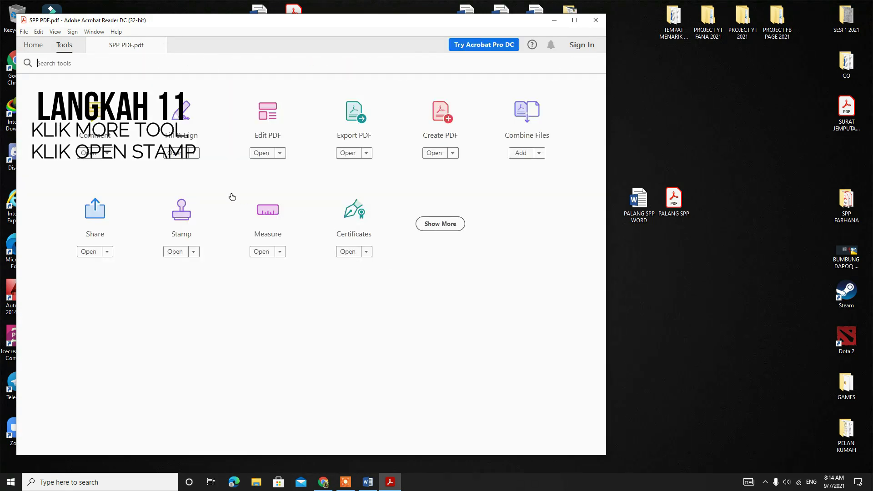
{"action": "left_click", "coordinate": [192, 253]}
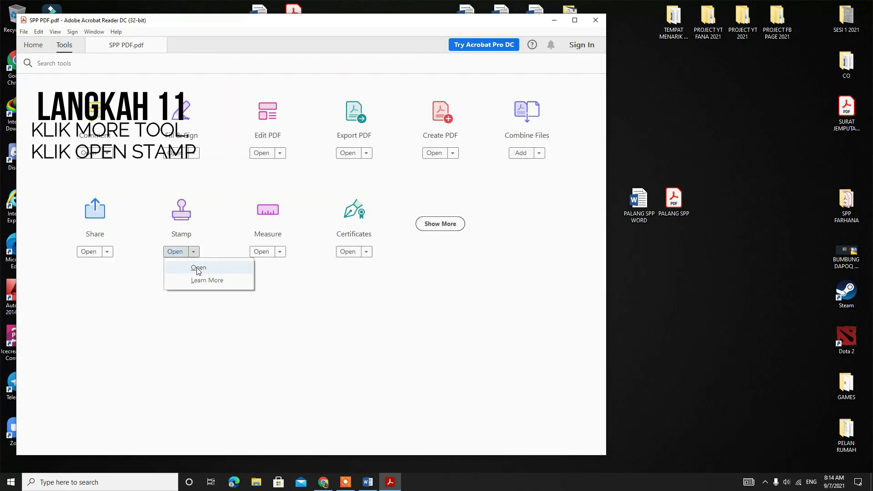
{"action": "left_click", "coordinate": [196, 269]}
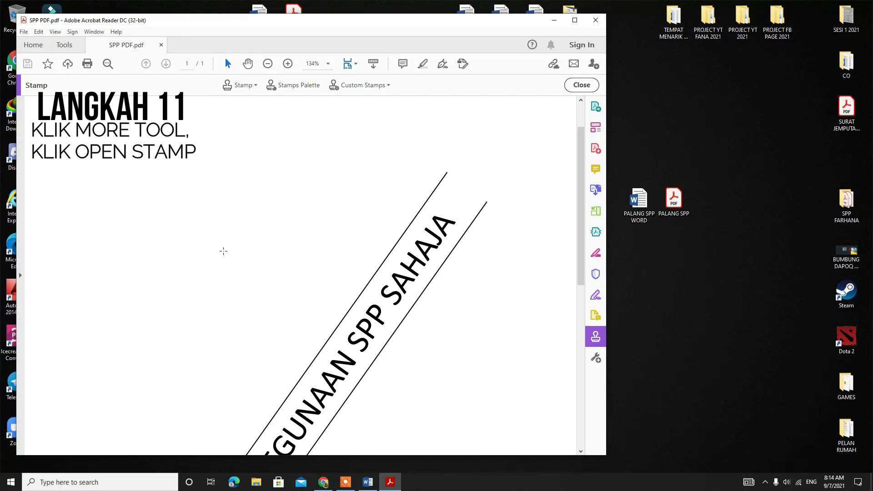
- Create a custom stamp, choosing SPP PDF on the Desktop as its image
{"action": "left_click", "coordinate": [383, 87]}
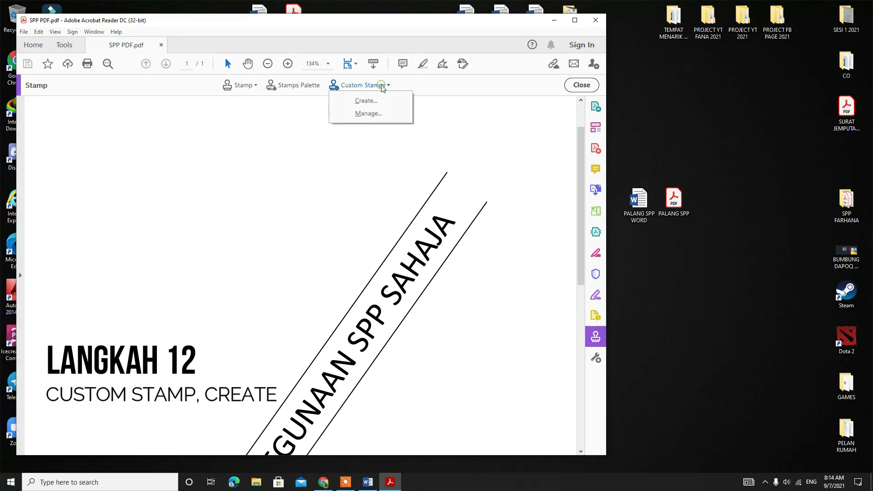
{"action": "left_click", "coordinate": [366, 101]}
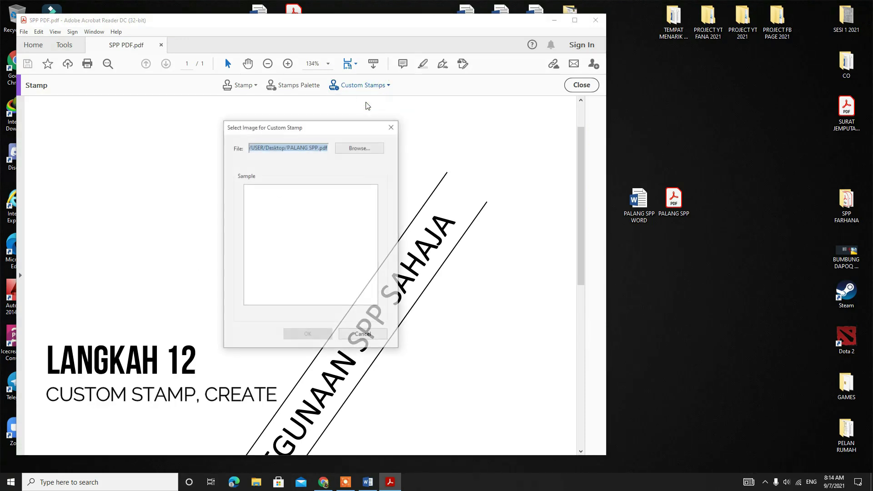
{"action": "left_click", "coordinate": [339, 150]}
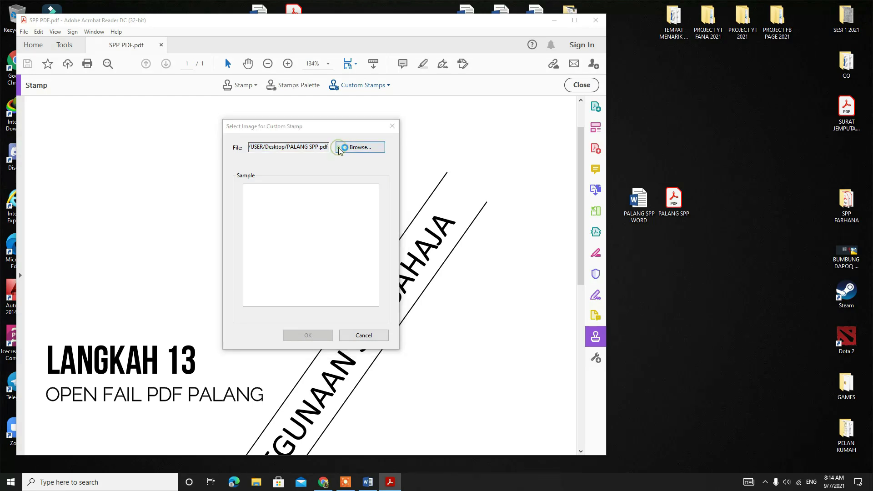
{"action": "scroll", "coordinate": [360, 311], "scroll_direction": "down", "scroll_amount": 2}
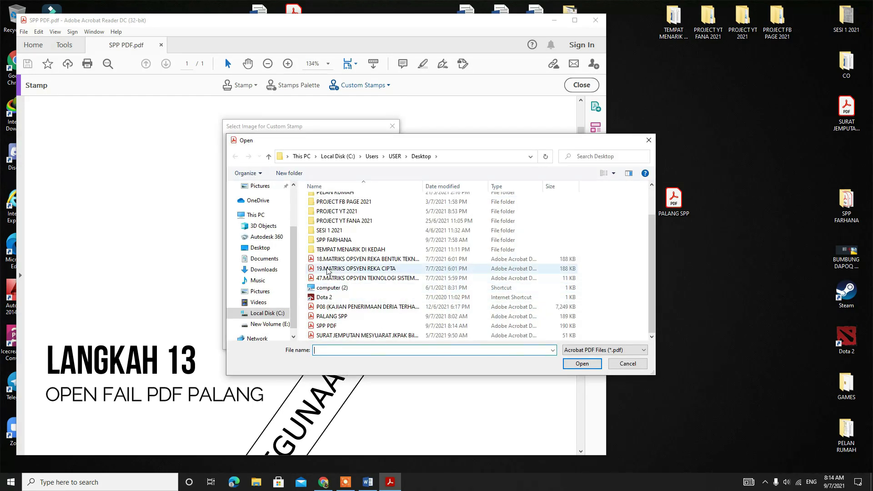
{"action": "left_click", "coordinate": [260, 248]}
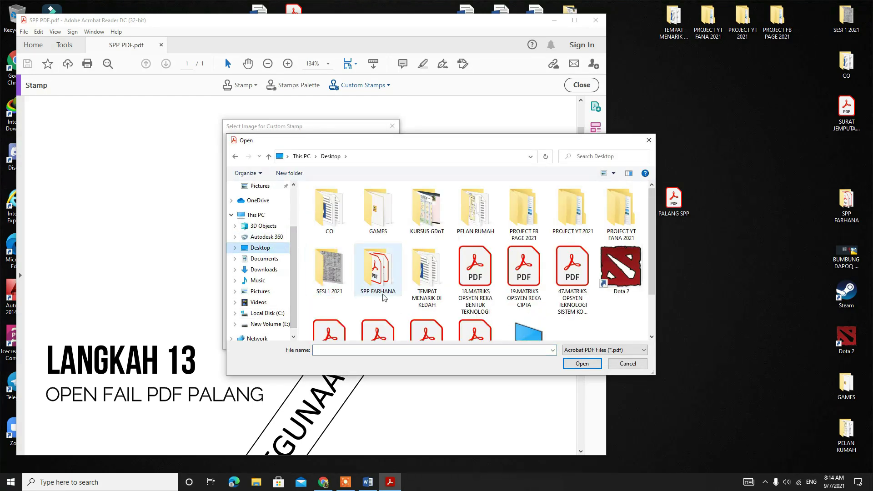
{"action": "scroll", "coordinate": [427, 282], "scroll_direction": "down", "scroll_amount": 1}
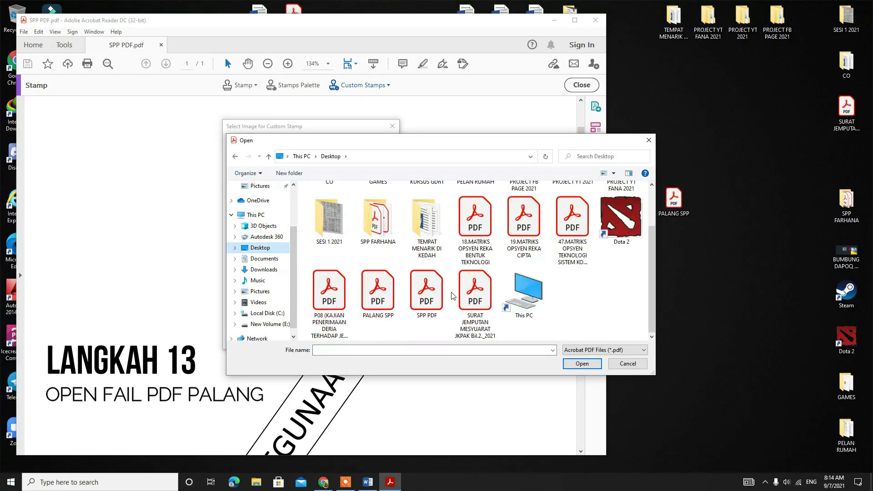
{"action": "left_click", "coordinate": [427, 298]}
{"action": "left_click", "coordinate": [582, 363]}
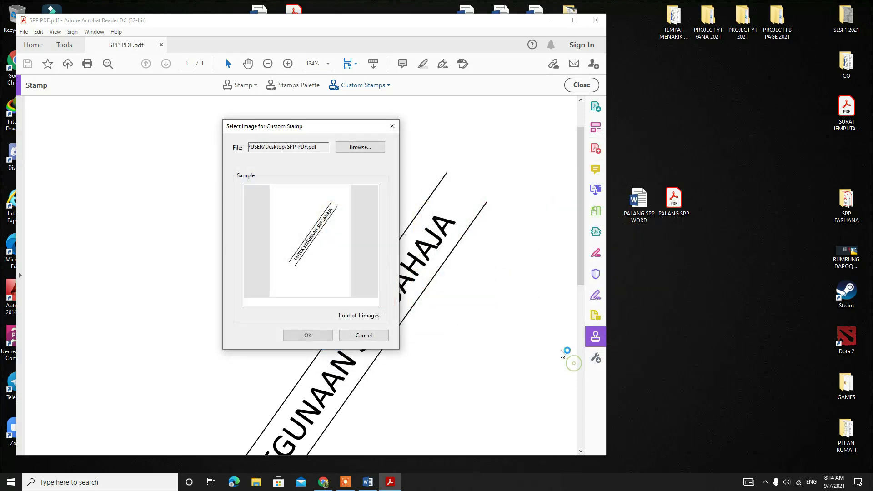
- Accept the image and save the custom stamp under the category SPP COP
{"action": "left_click", "coordinate": [314, 337]}
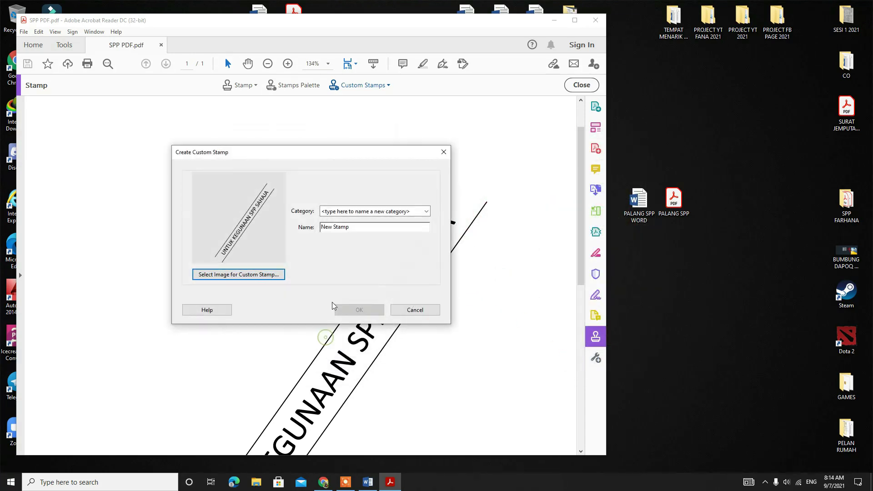
{"action": "left_click", "coordinate": [419, 212]}
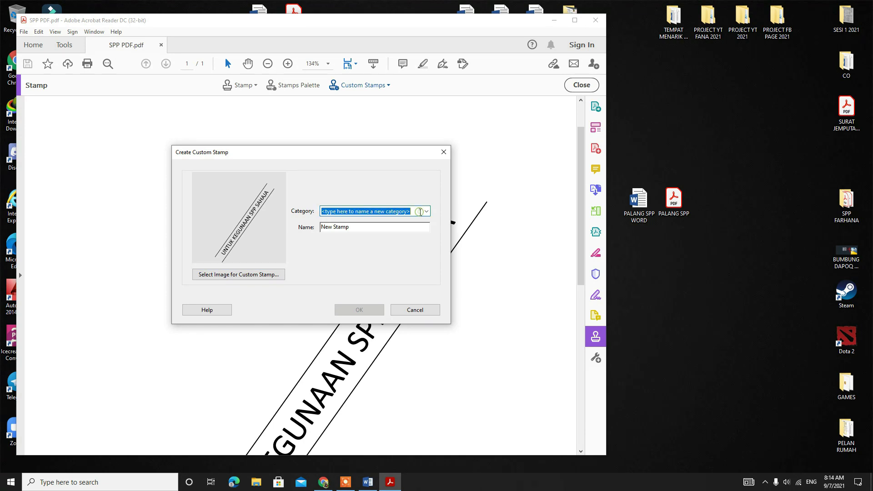
{"action": "type", "text": "SPP COP"}
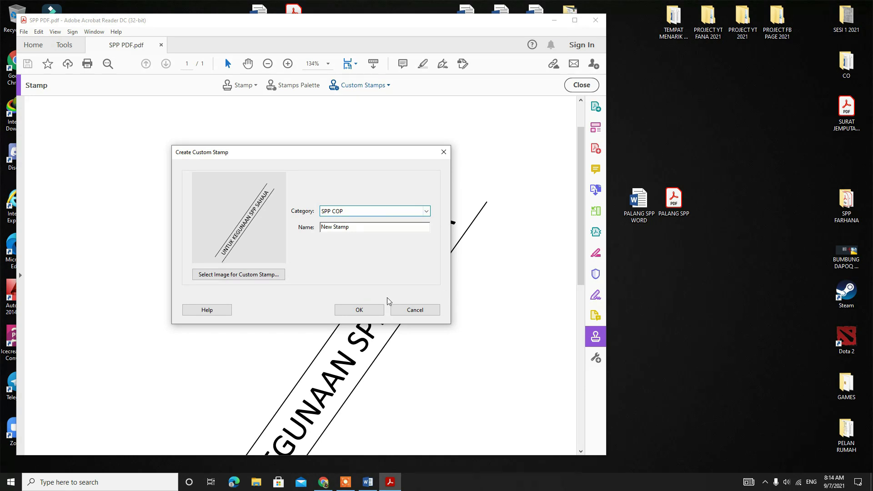
{"action": "left_click", "coordinate": [371, 309]}
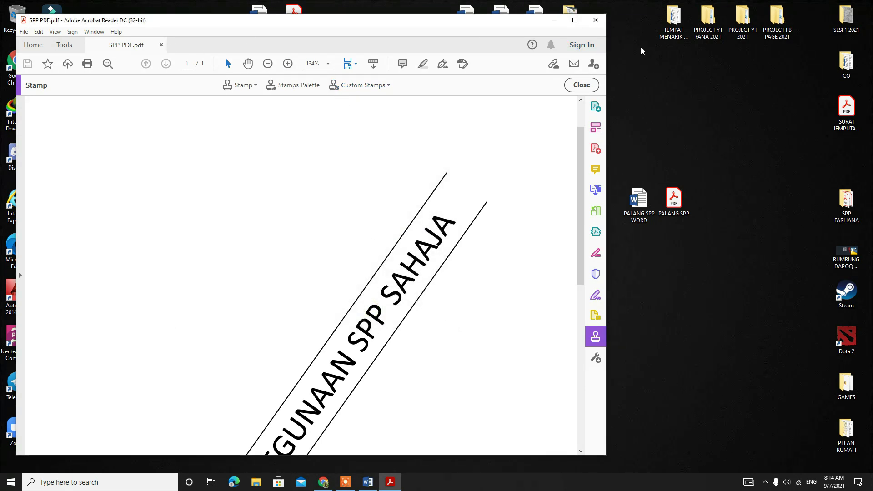
- Open MQA IJAZAH TEKNOLOGI MAKLUMAT.pdf from the SPP FARHANA folder
{"action": "double_click", "coordinate": [846, 205]}
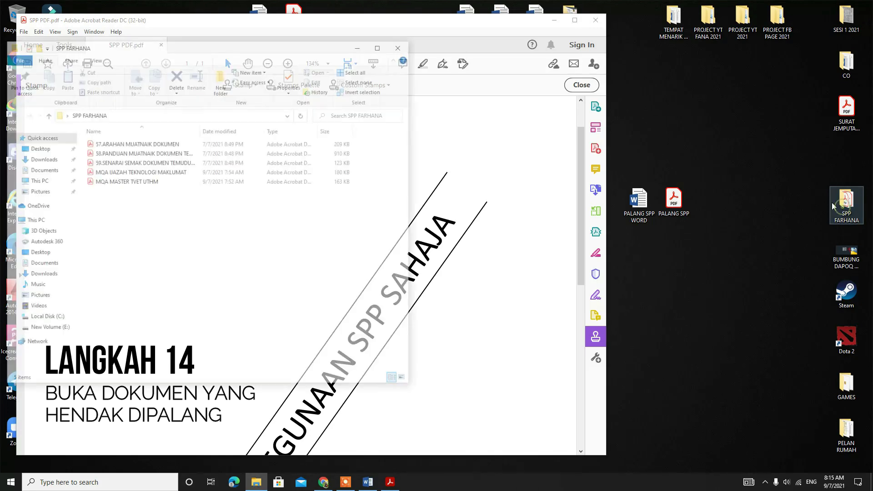
{"action": "double_click", "coordinate": [126, 172]}
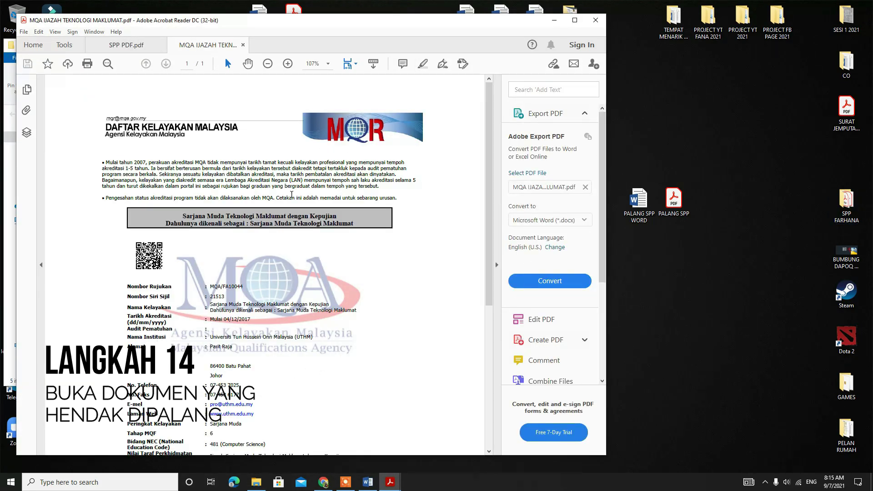
{"action": "scroll", "coordinate": [290, 195], "scroll_direction": "down", "scroll_amount": 2}
{"action": "scroll", "coordinate": [446, 84], "scroll_direction": "down", "scroll_amount": 1}
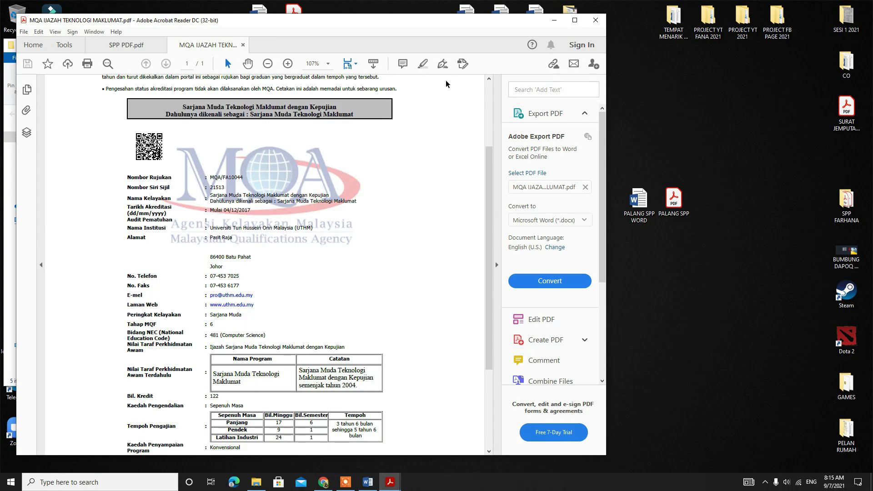
- Maximise the Acrobat window and zoom out until the whole page fits
{"action": "left_click", "coordinate": [574, 20]}
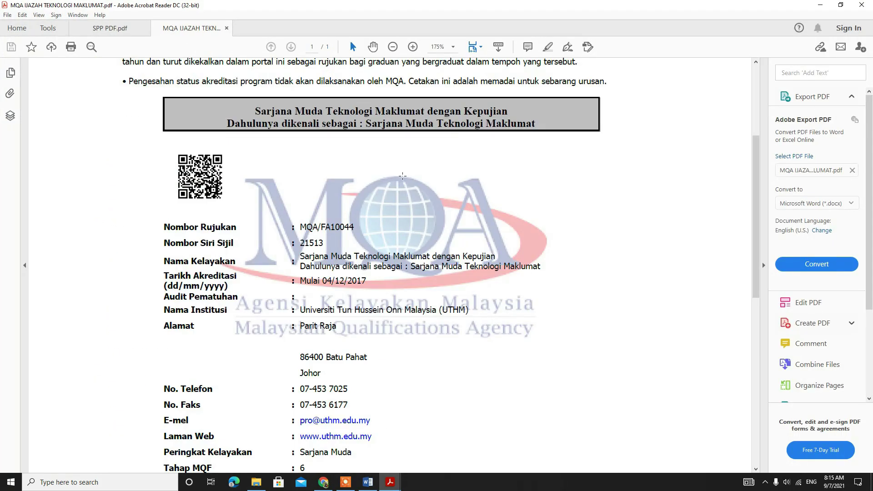
{"action": "scroll", "coordinate": [405, 182], "scroll_direction": "up", "scroll_amount": 2}
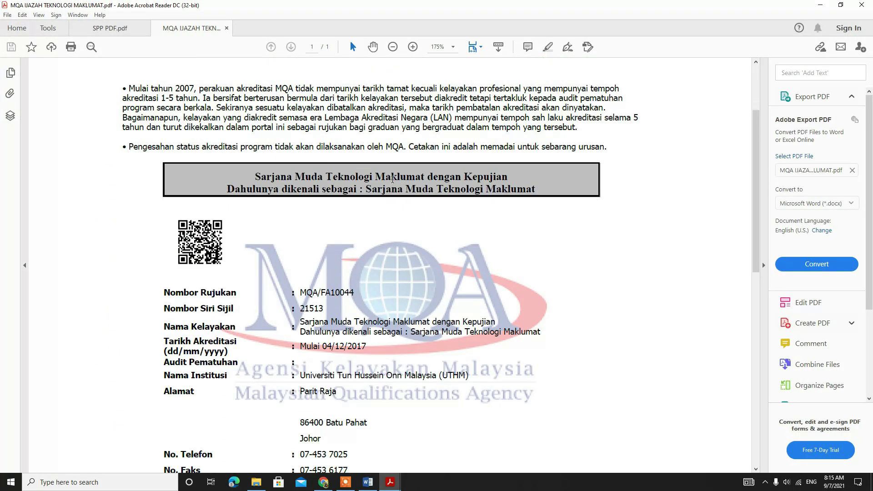
{"action": "left_click", "coordinate": [392, 48]}
{"action": "left_click", "coordinate": [393, 48]}
{"action": "left_click", "coordinate": [392, 47]}
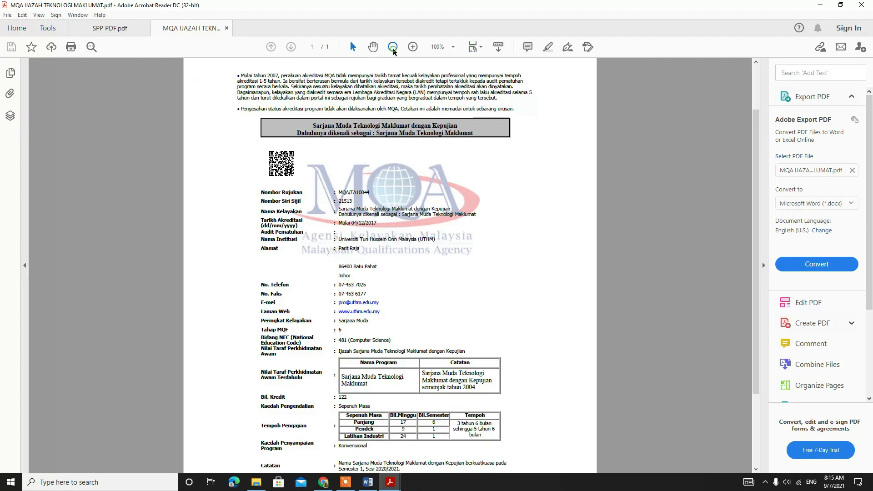
{"action": "left_click", "coordinate": [393, 47]}
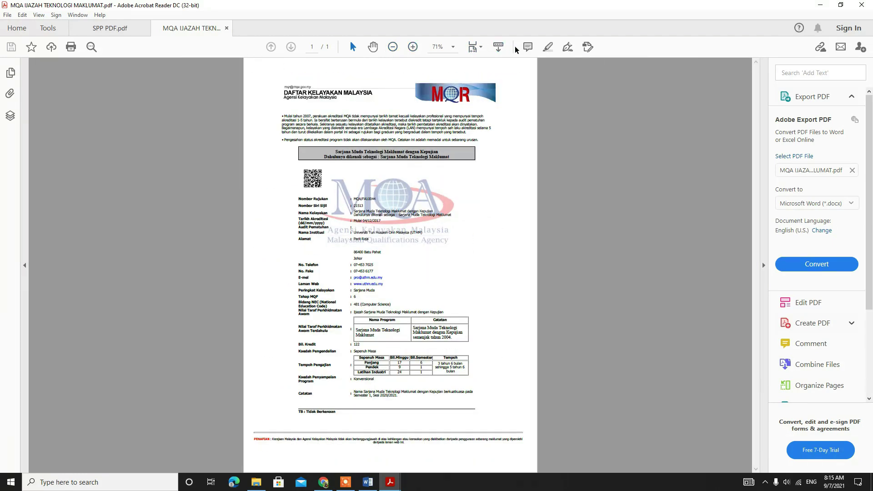
{"action": "scroll", "coordinate": [813, 364], "scroll_direction": "down", "scroll_amount": 3}
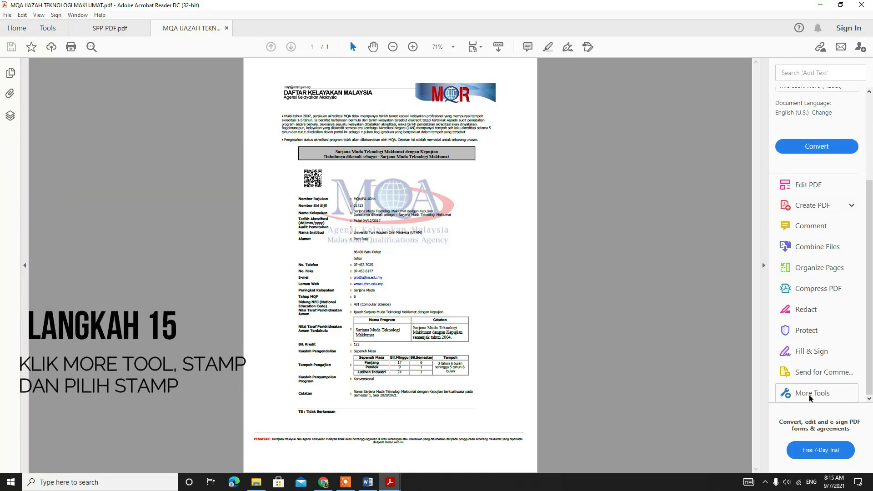
- Open the Stamp tools and select the diagonal stamp from the PALANG SPP STAMP list
{"action": "left_click", "coordinate": [809, 396]}
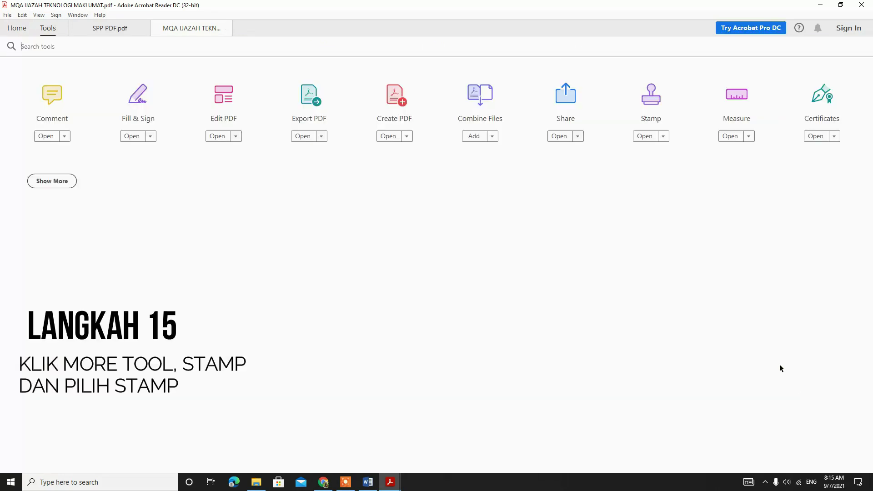
{"action": "left_click", "coordinate": [642, 138]}
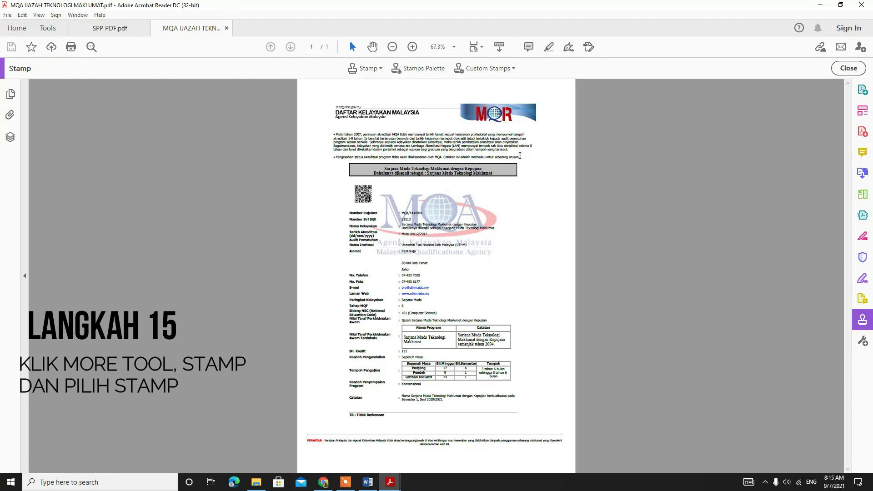
{"action": "left_click", "coordinate": [366, 70]}
{"action": "mouse_move", "coordinate": [416, 113]}
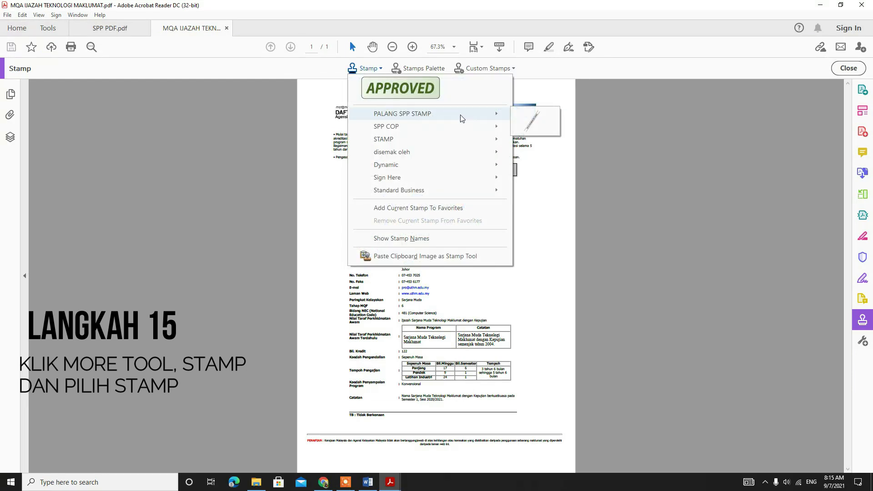
{"action": "left_click", "coordinate": [535, 121]}
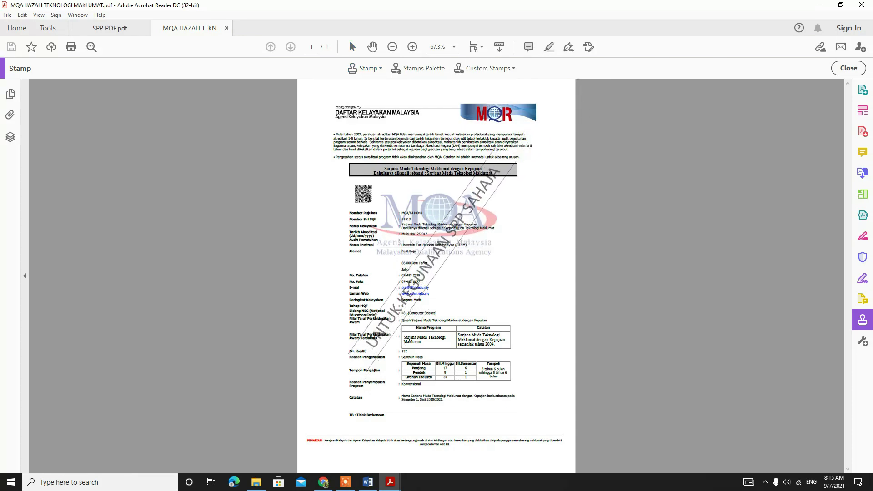
- Place the UNTUK KEGUNAAN SPP SAHAJA stamp mid-page, then zoom in to check it
{"action": "left_click", "coordinate": [417, 247]}
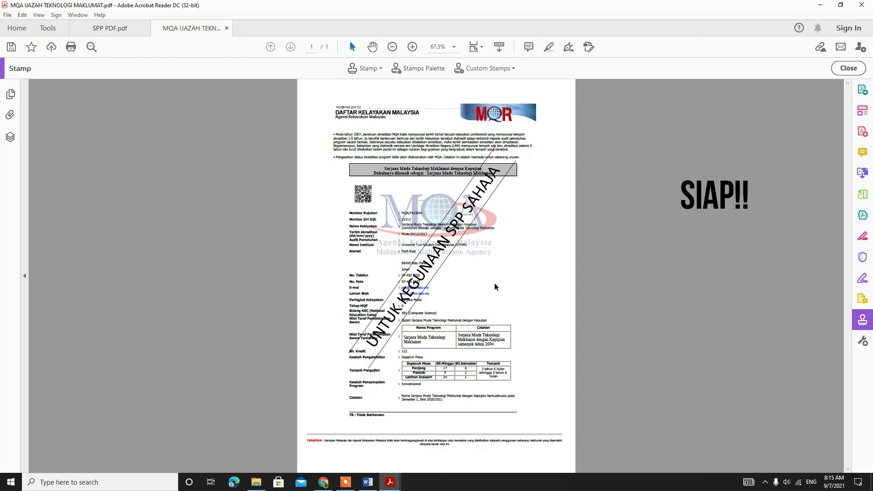
{"action": "left_click", "coordinate": [413, 47]}
{"action": "scroll", "coordinate": [486, 249], "scroll_direction": "down", "scroll_amount": 2}
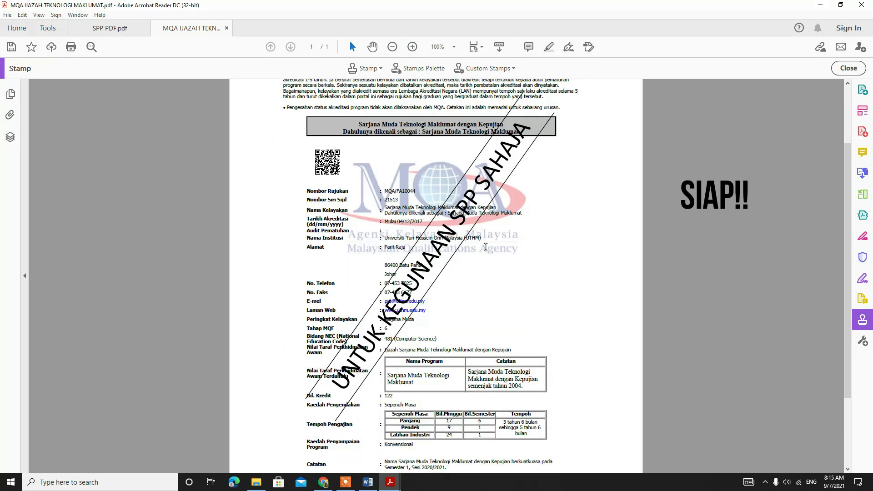